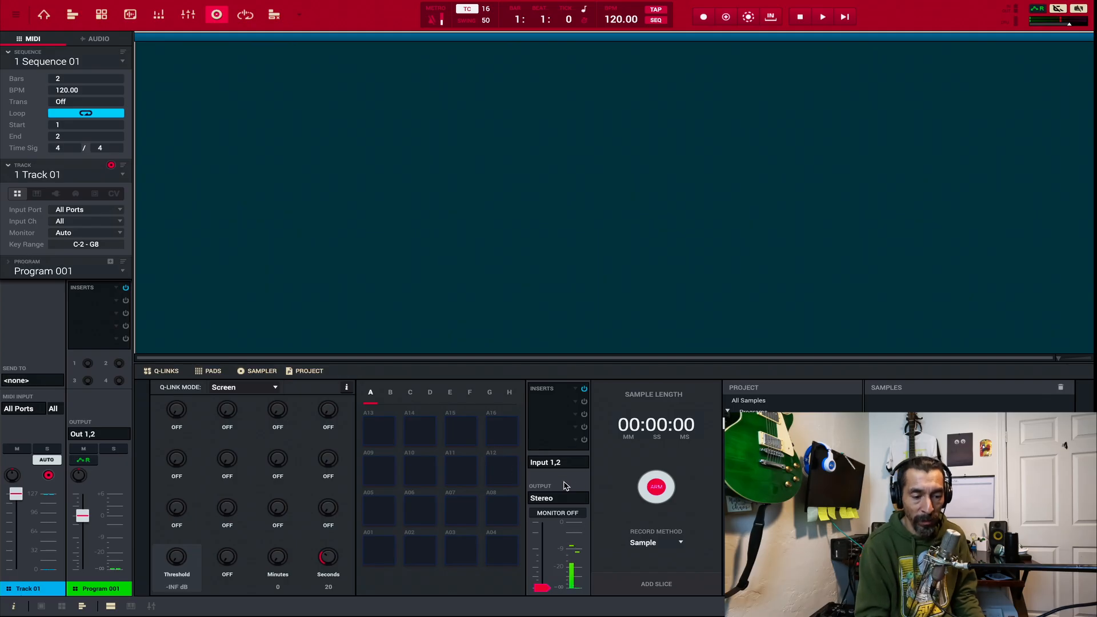
- Set the sampler's record source to mono Input 2
{"action": "left_click", "coordinate": [563, 465]}
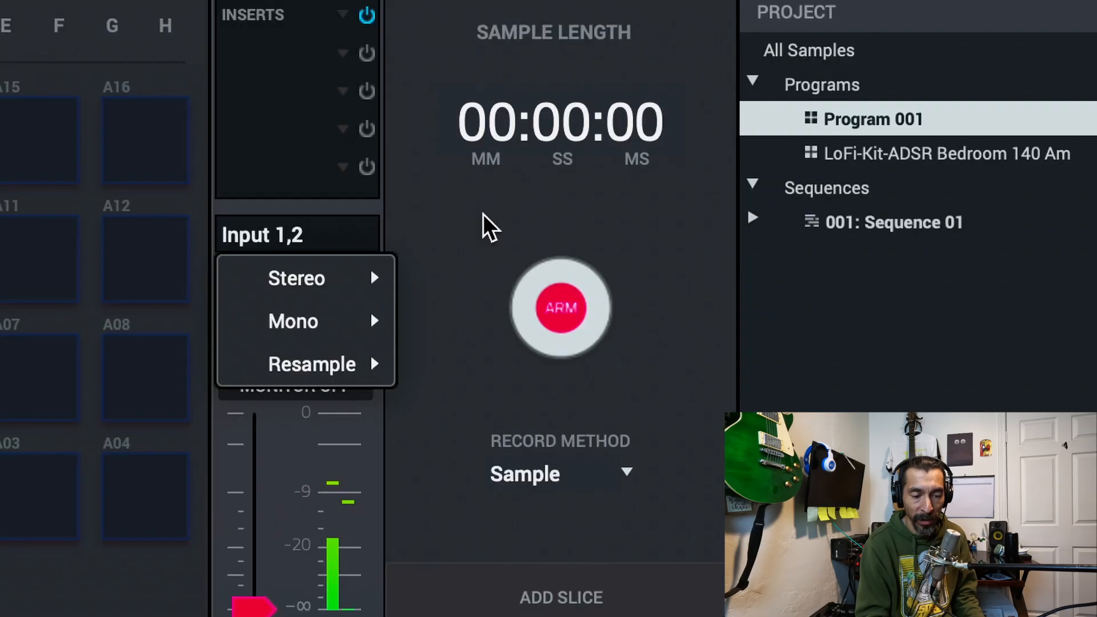
{"action": "mouse_move", "coordinate": [330, 325]}
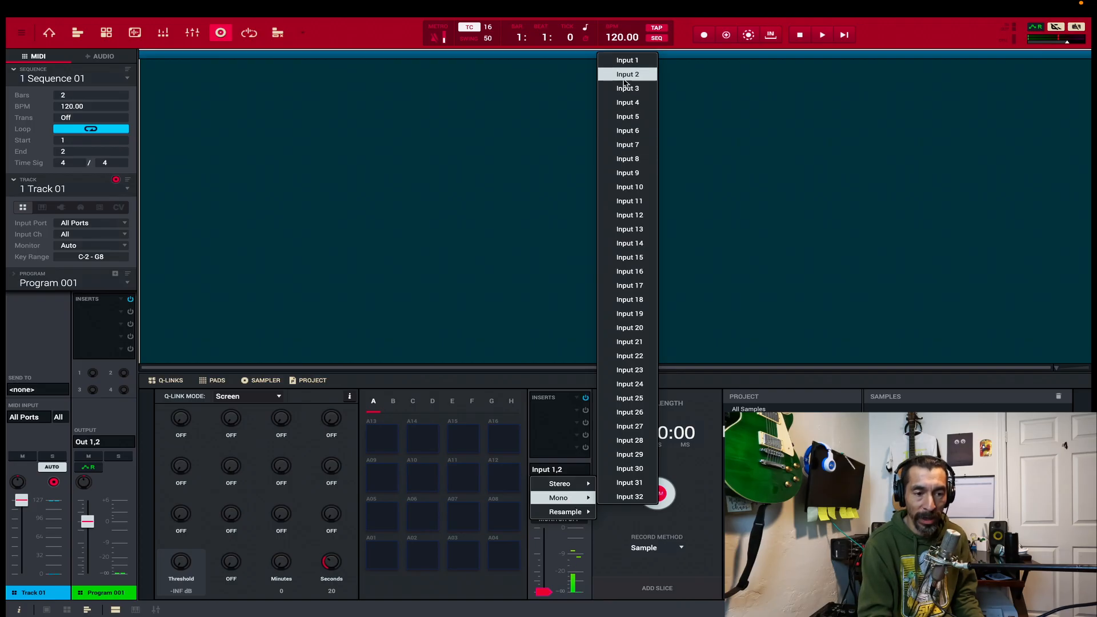
{"action": "left_click", "coordinate": [624, 79]}
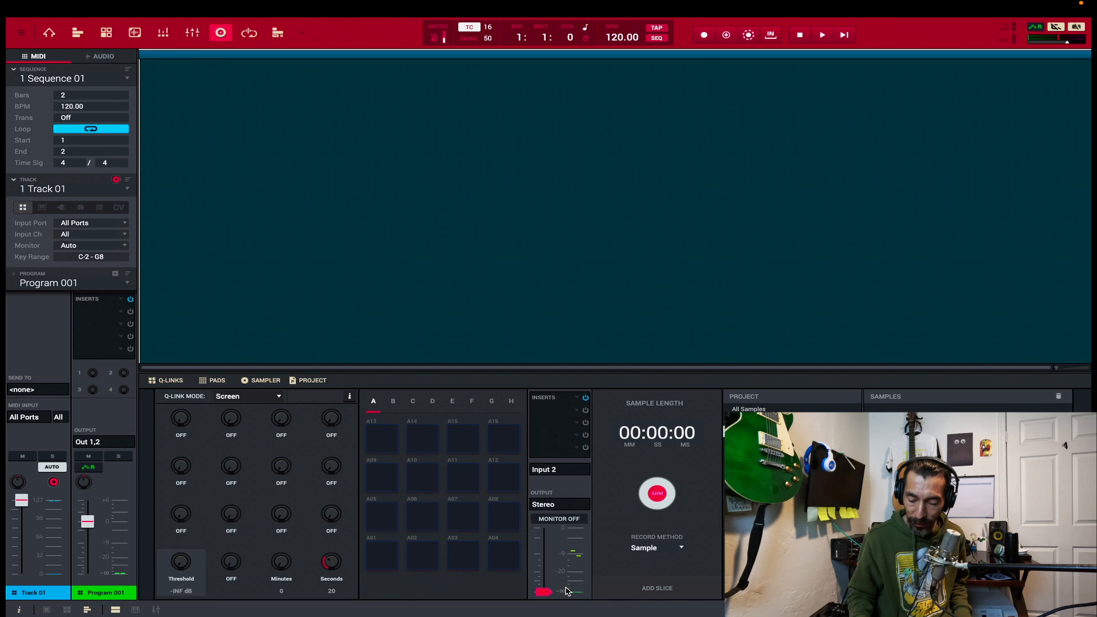
- Record a sample about 18 seconds long and keep it as "SP Samp" on pad A01 of Program 001
{"action": "left_click", "coordinate": [658, 499]}
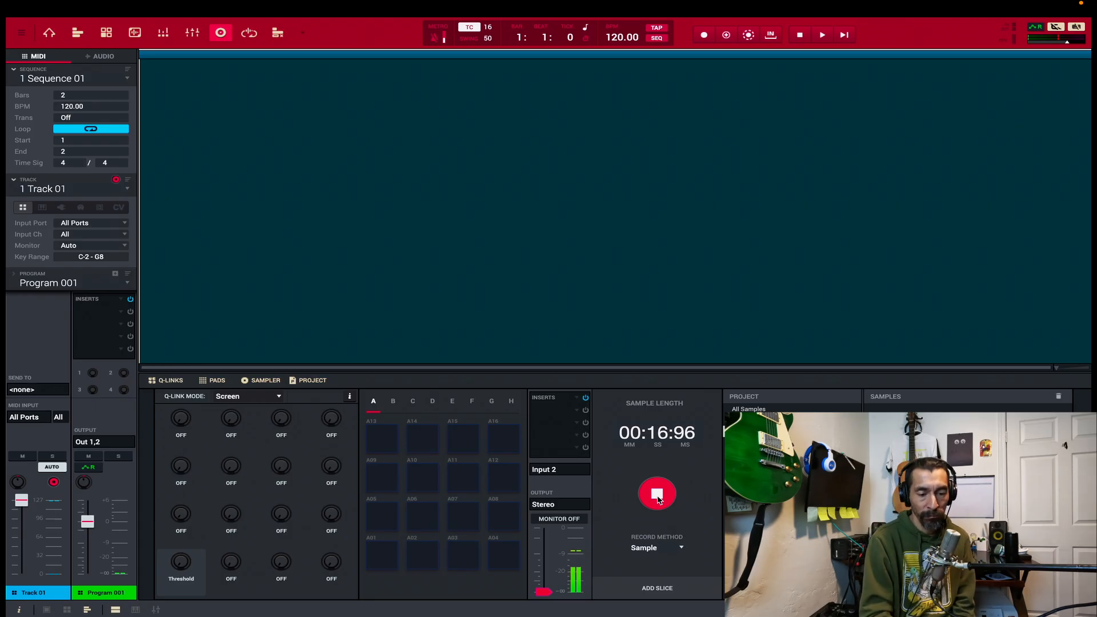
{"action": "left_click", "coordinate": [658, 494]}
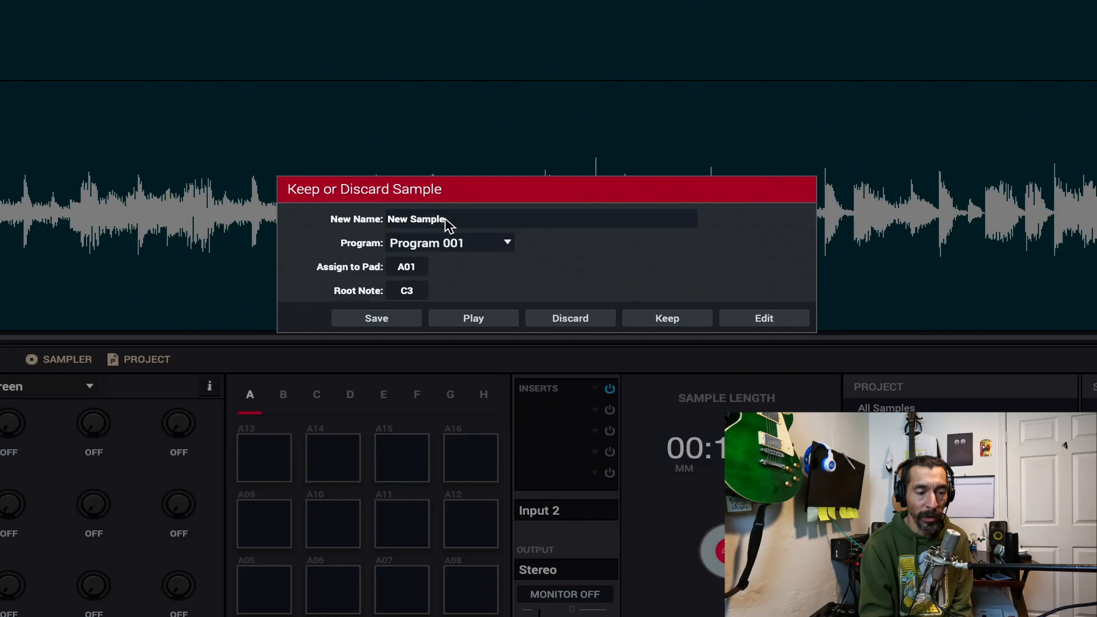
{"action": "left_click", "coordinate": [445, 219]}
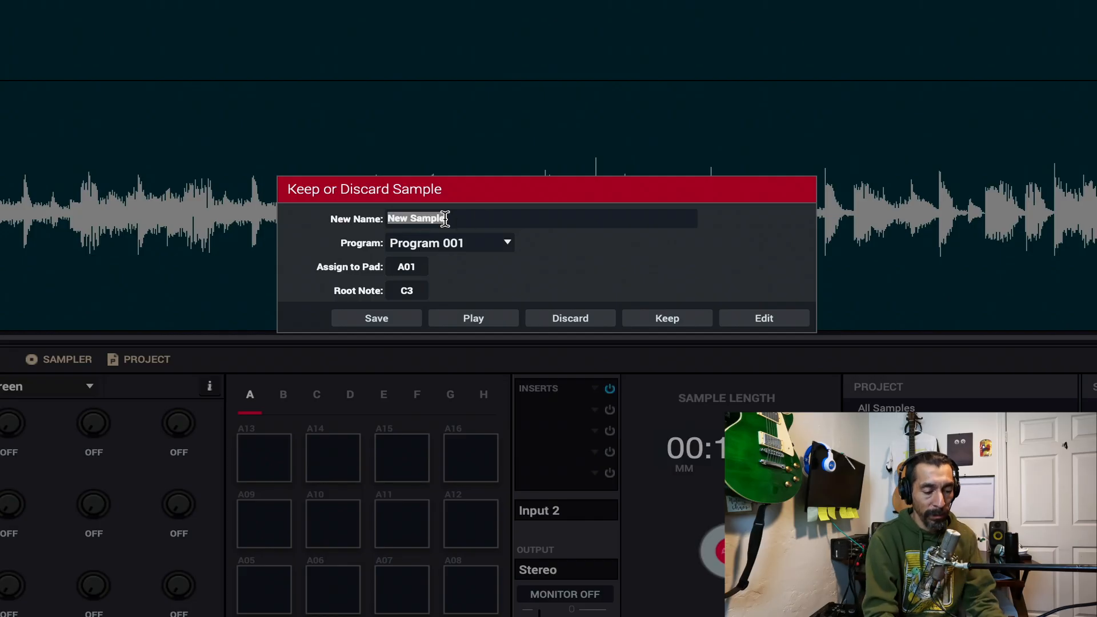
{"action": "type", "text": "SP "}
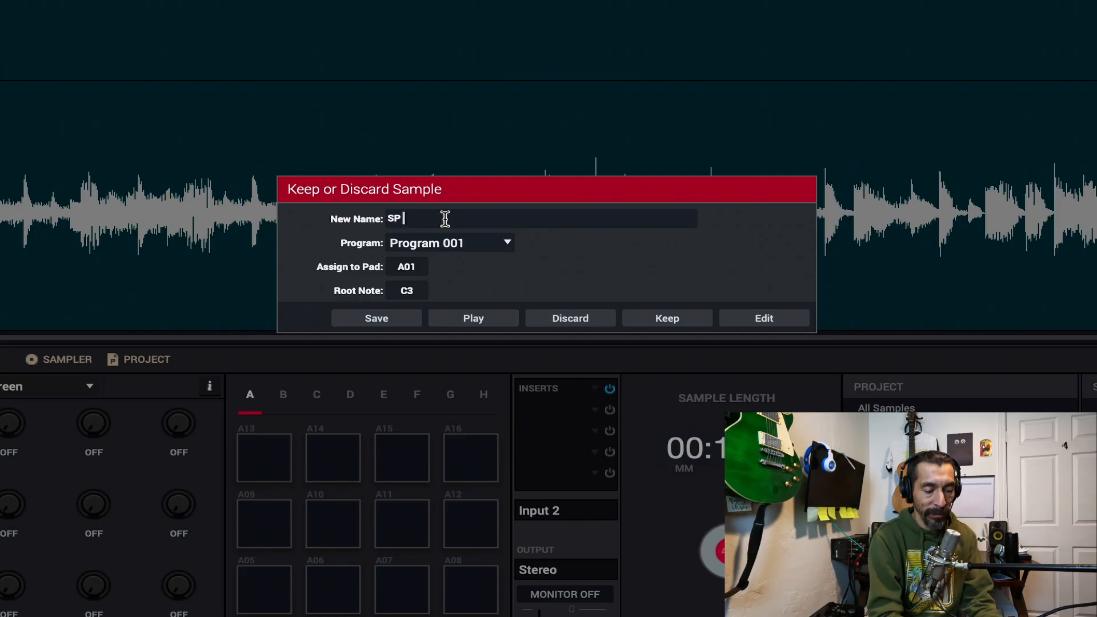
{"action": "type", "text": "Samp"}
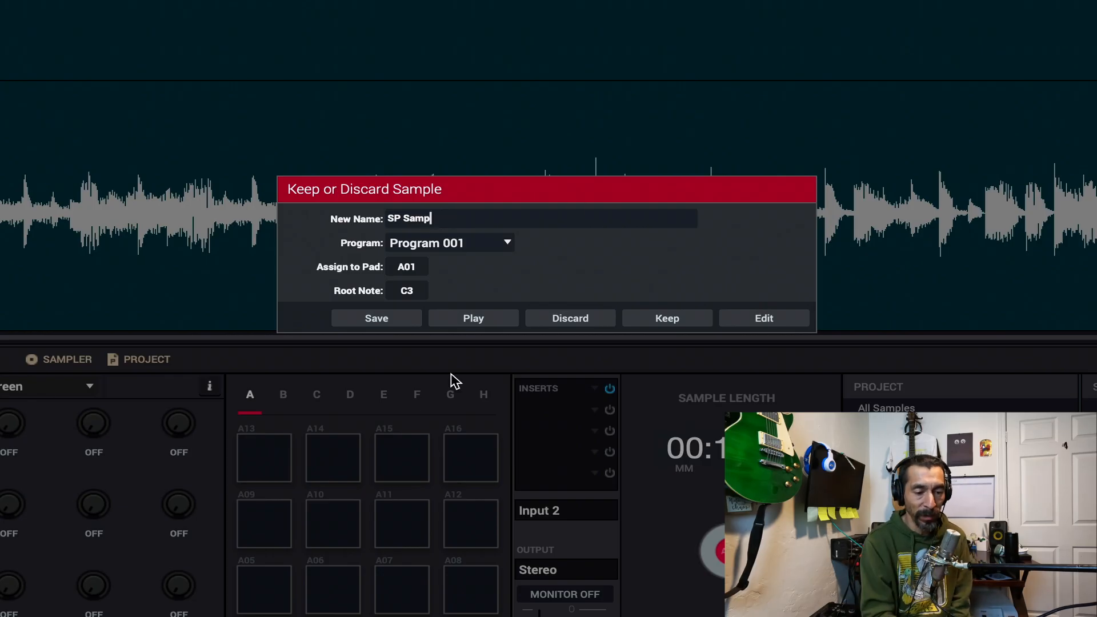
{"action": "left_click", "coordinate": [671, 324]}
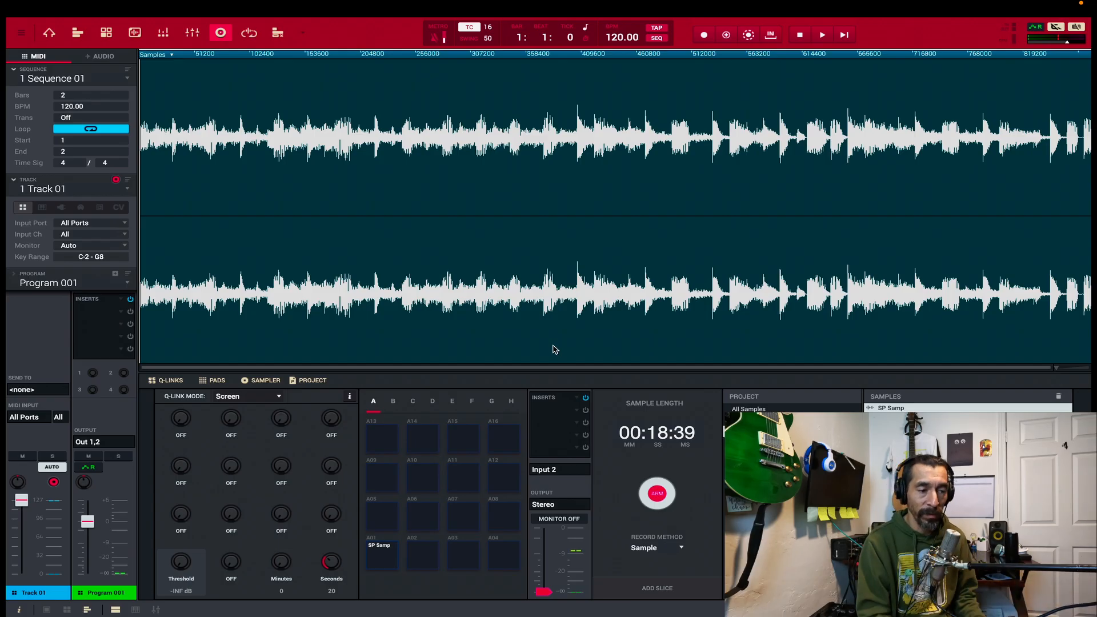
- Open SP Samp for sample editing and listen to its beginning
{"action": "left_click", "coordinate": [136, 32]}
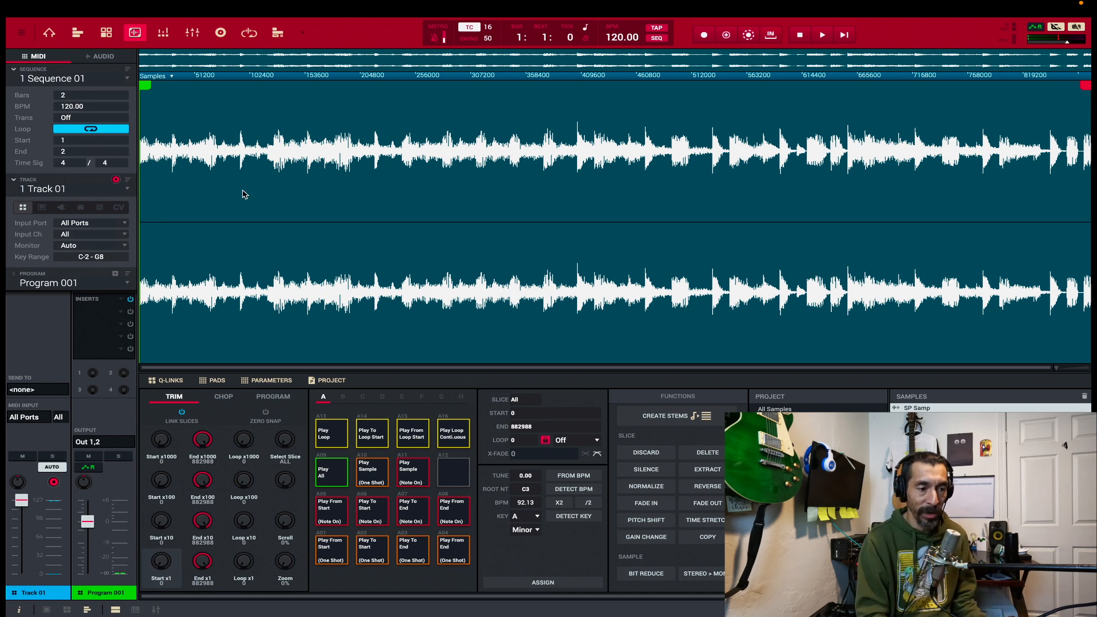
{"action": "key", "text": "space"}
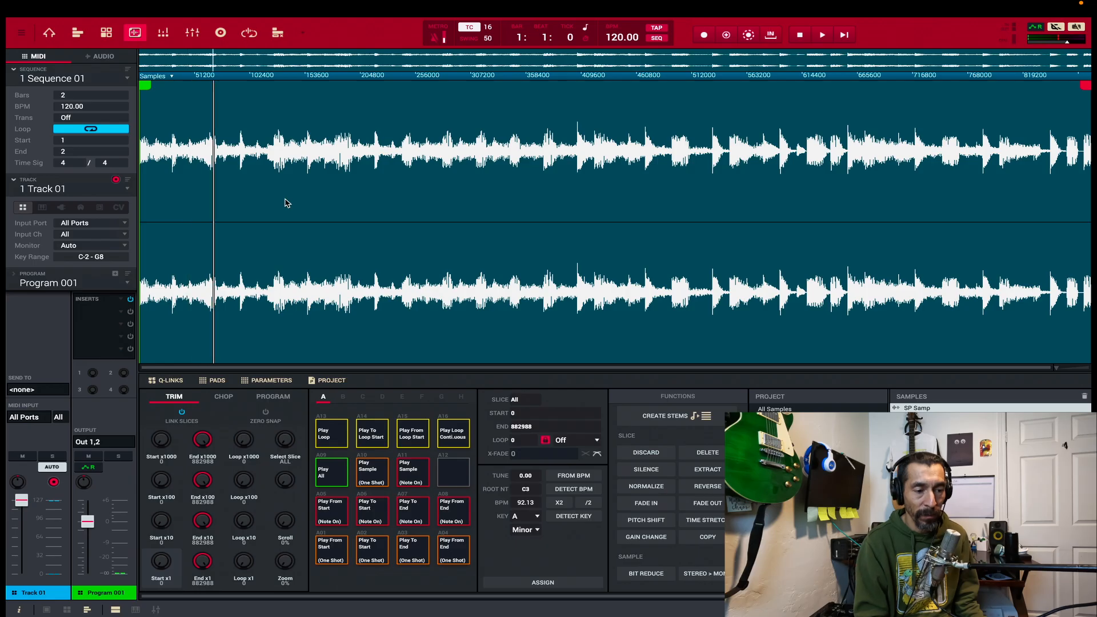
{"action": "key", "text": "space"}
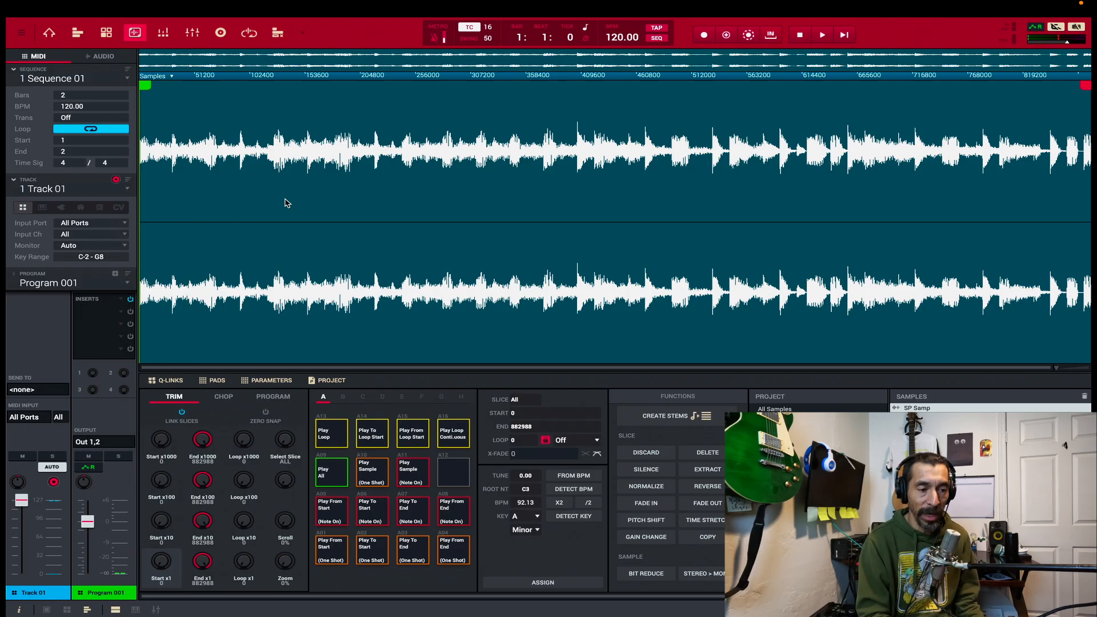
{"action": "key", "text": "space"}
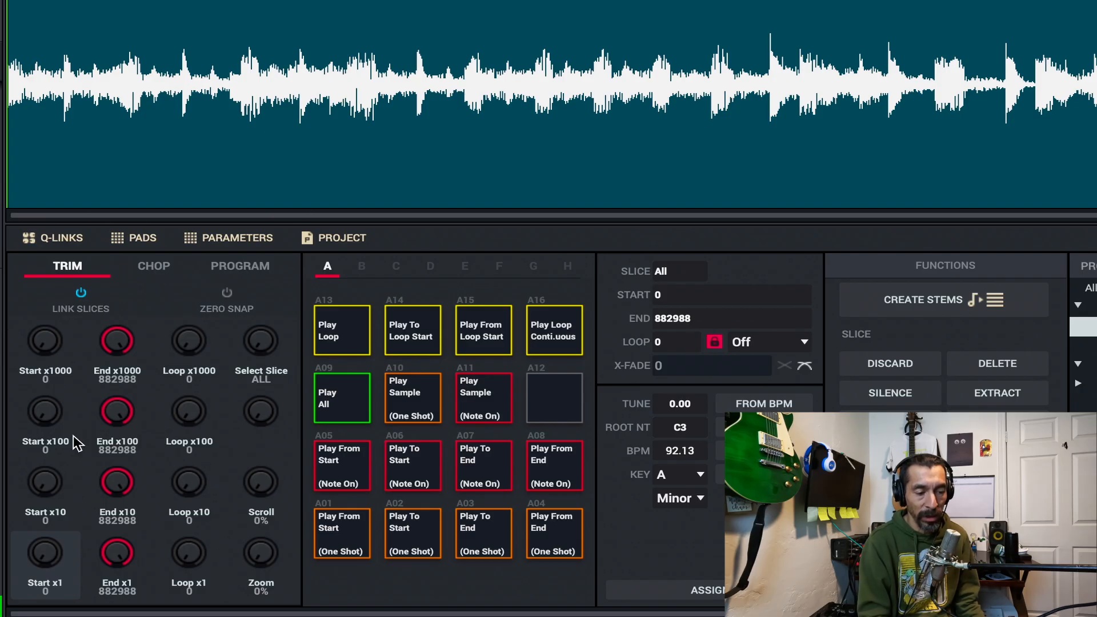
- Look through the Program and Trim modes and leave the sample editor in Chop mode
{"action": "left_click", "coordinate": [152, 267]}
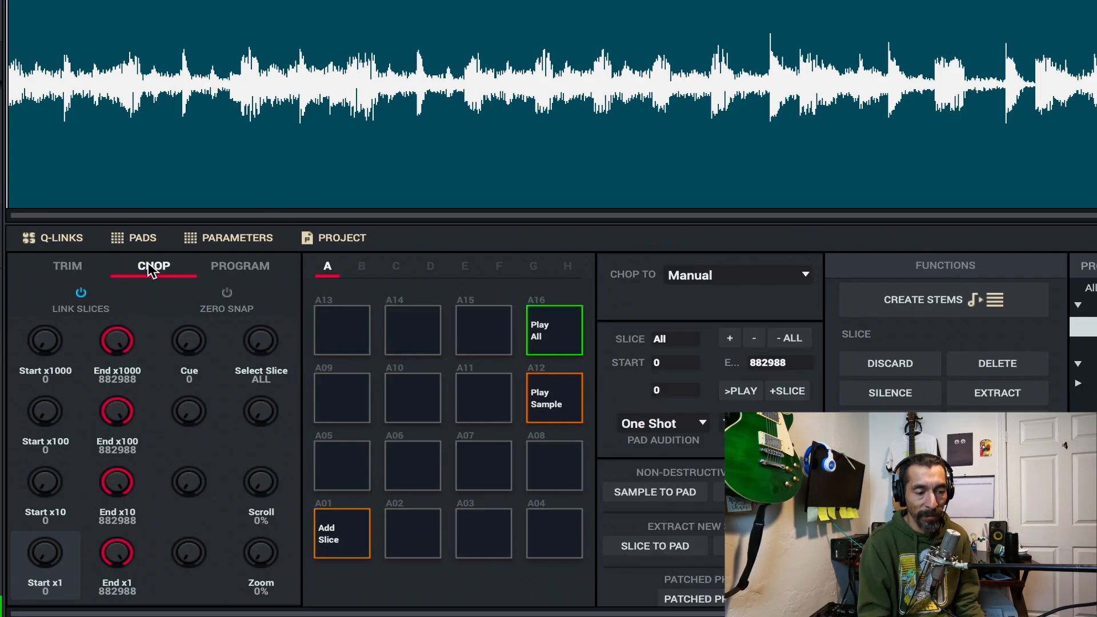
{"action": "left_click", "coordinate": [237, 267]}
{"action": "left_click", "coordinate": [150, 267]}
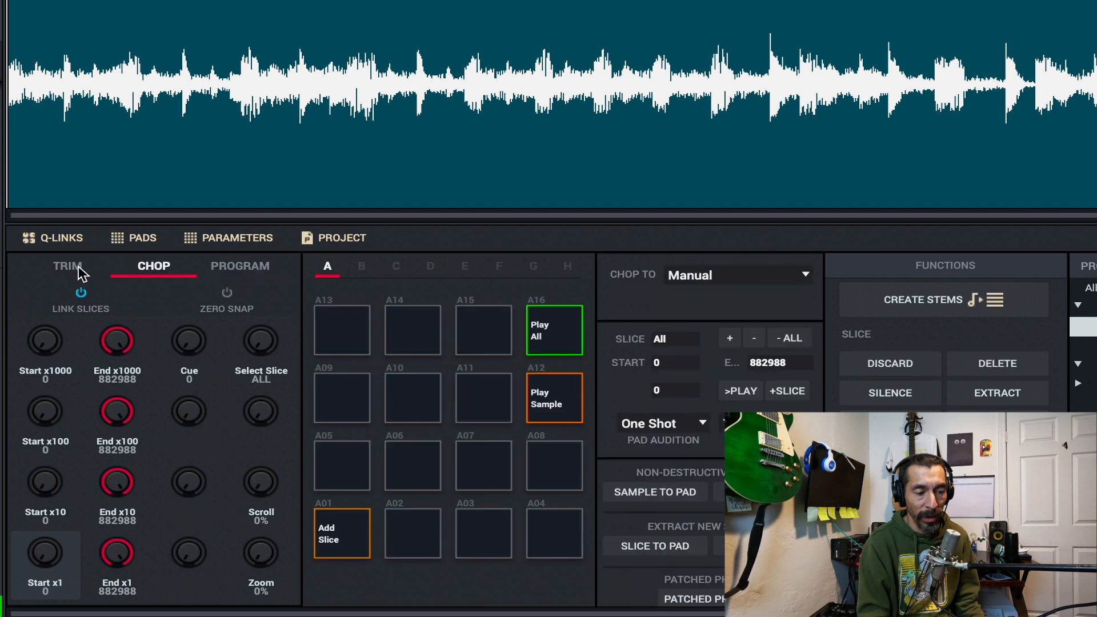
{"action": "left_click", "coordinate": [79, 267]}
{"action": "left_click", "coordinate": [142, 267]}
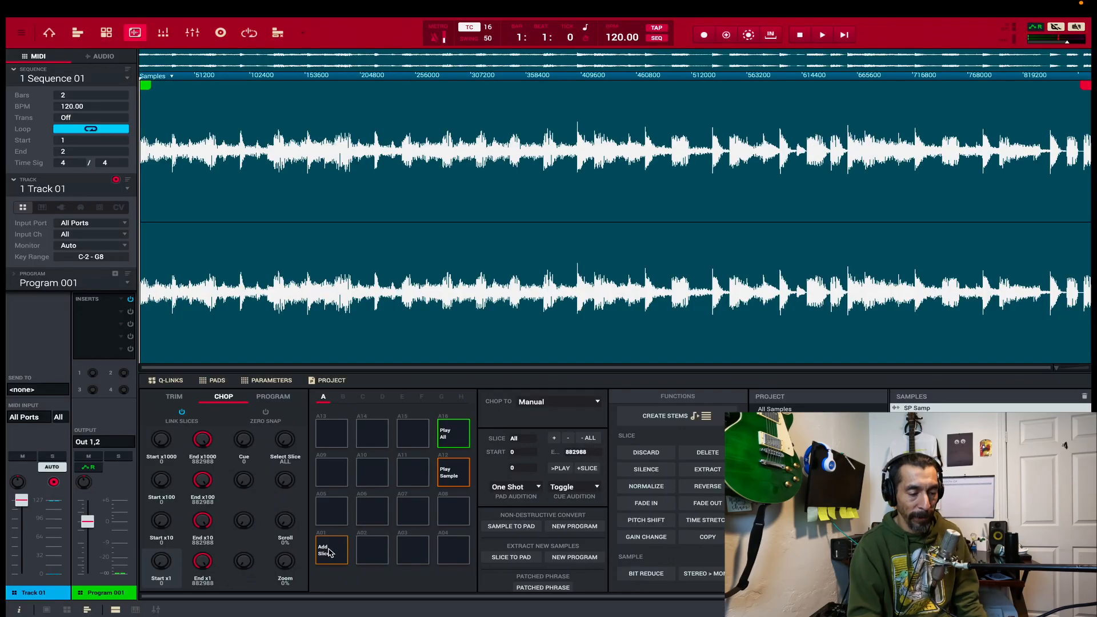
- Chop SP Samp manually during playback into eight slices on pads A01 to A08
{"action": "left_click", "coordinate": [329, 553]}
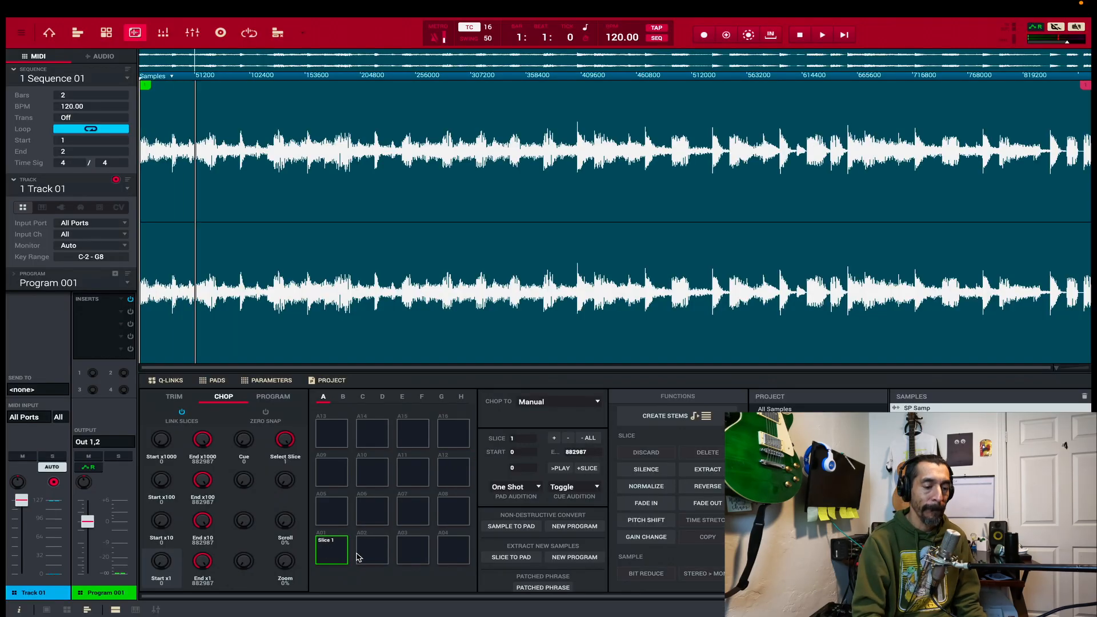
{"action": "left_click", "coordinate": [369, 557]}
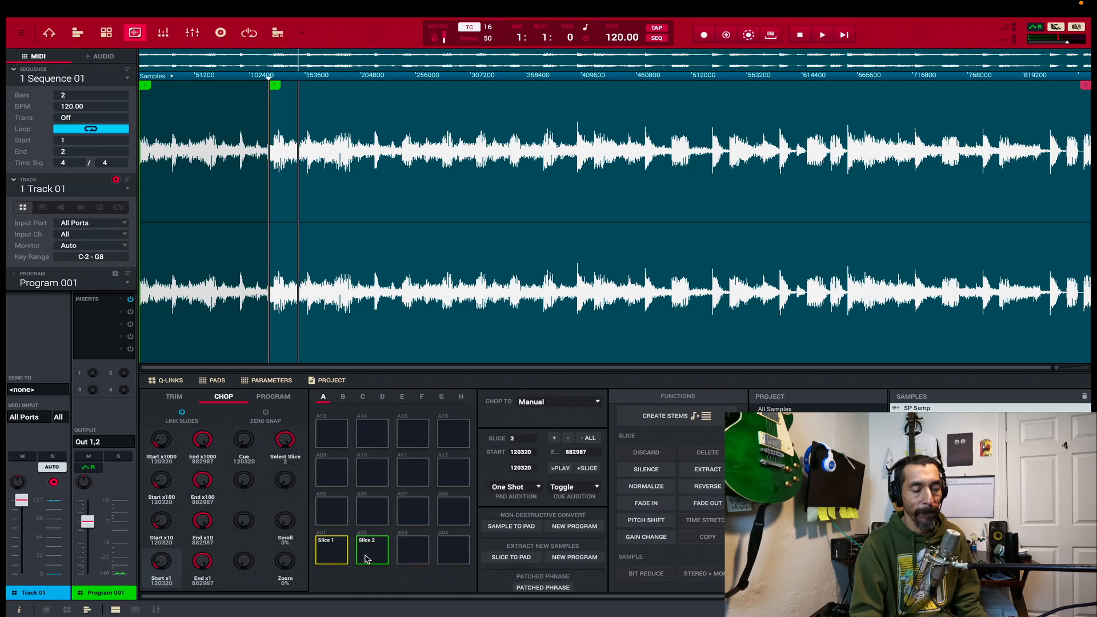
{"action": "left_click", "coordinate": [418, 559]}
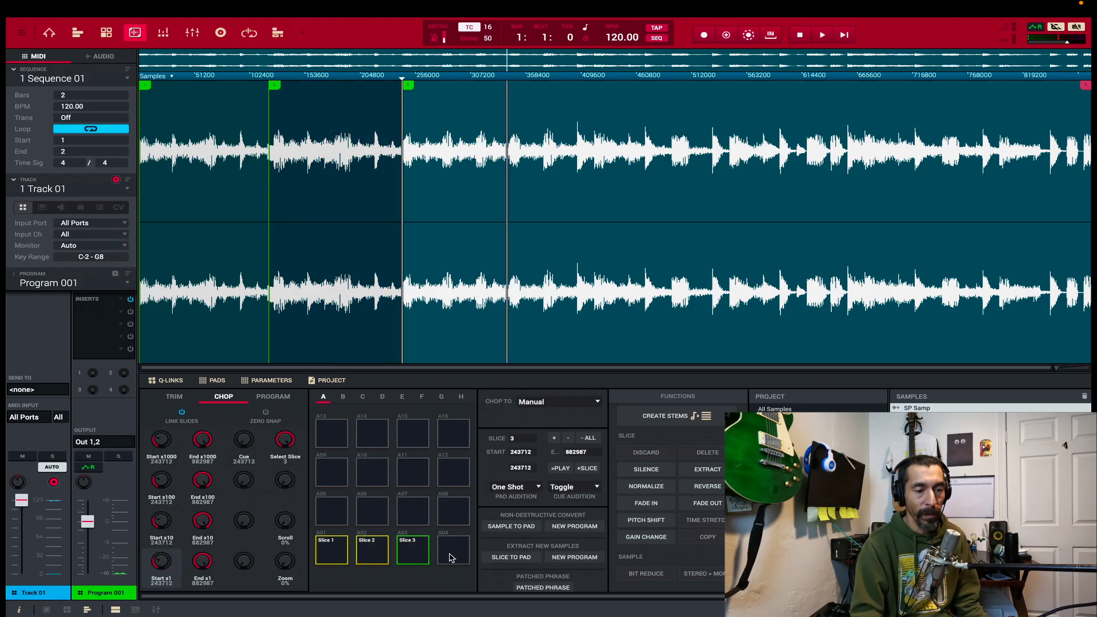
{"action": "left_click", "coordinate": [451, 558]}
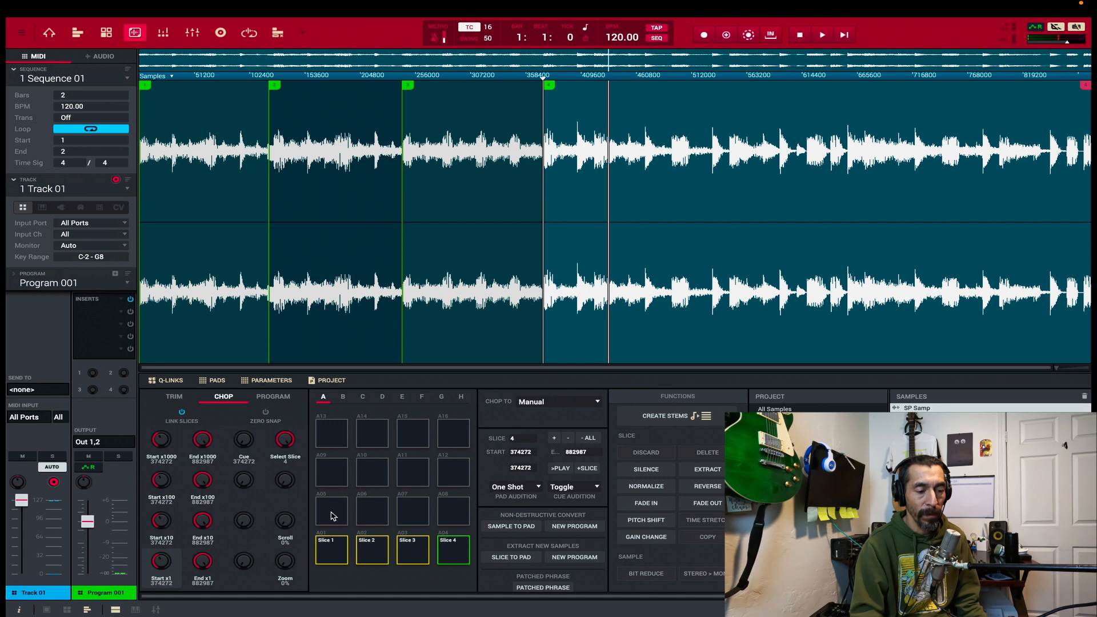
{"action": "left_click", "coordinate": [333, 514]}
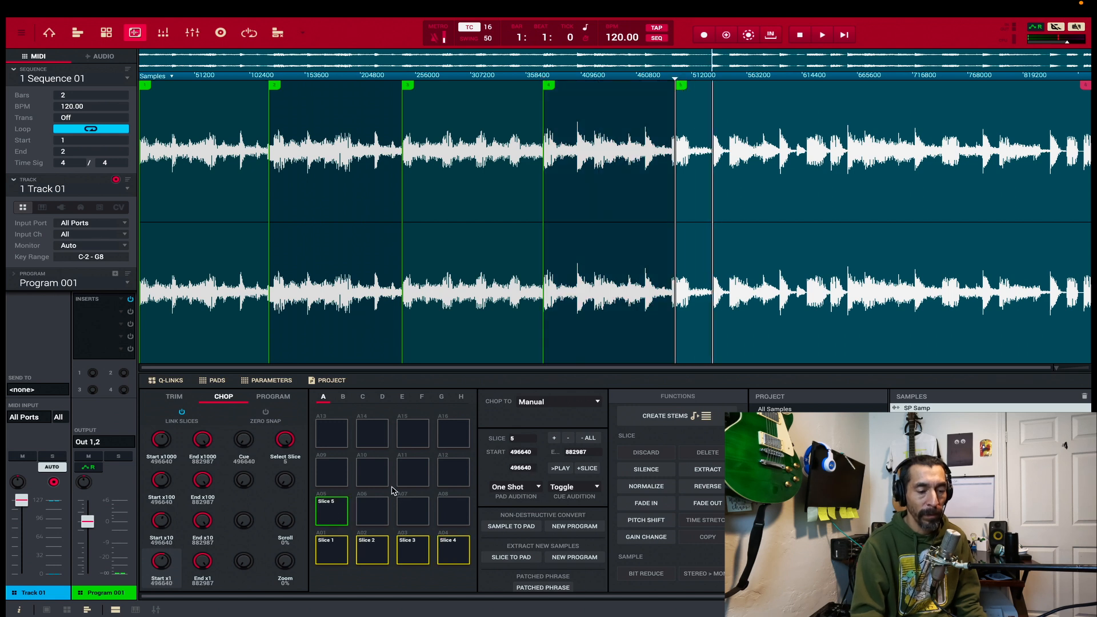
{"action": "left_click", "coordinate": [375, 512]}
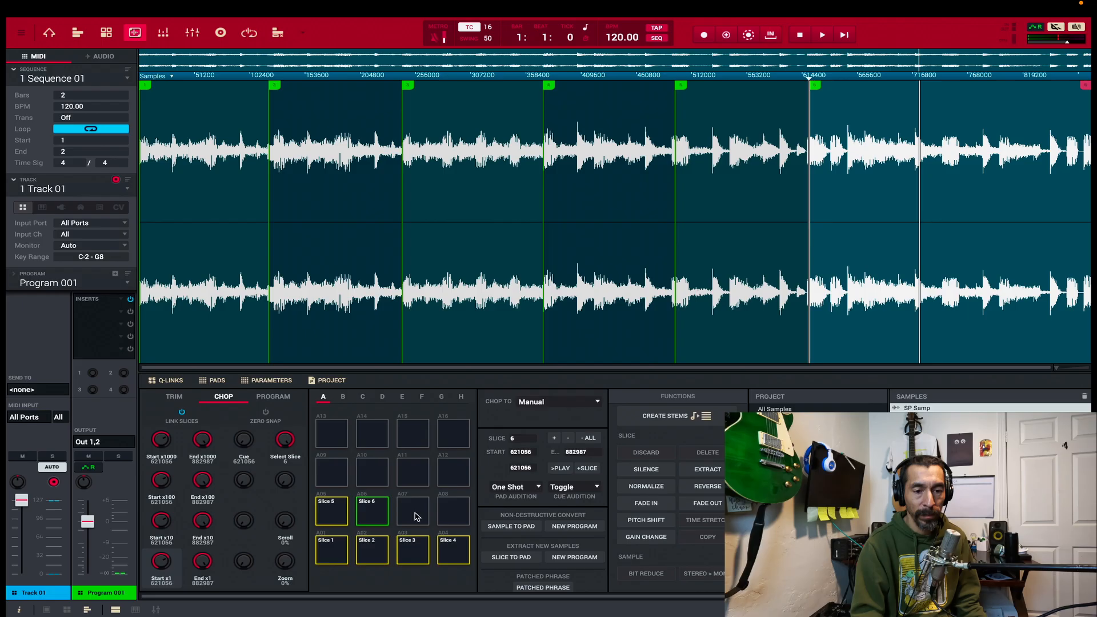
{"action": "left_click", "coordinate": [416, 516]}
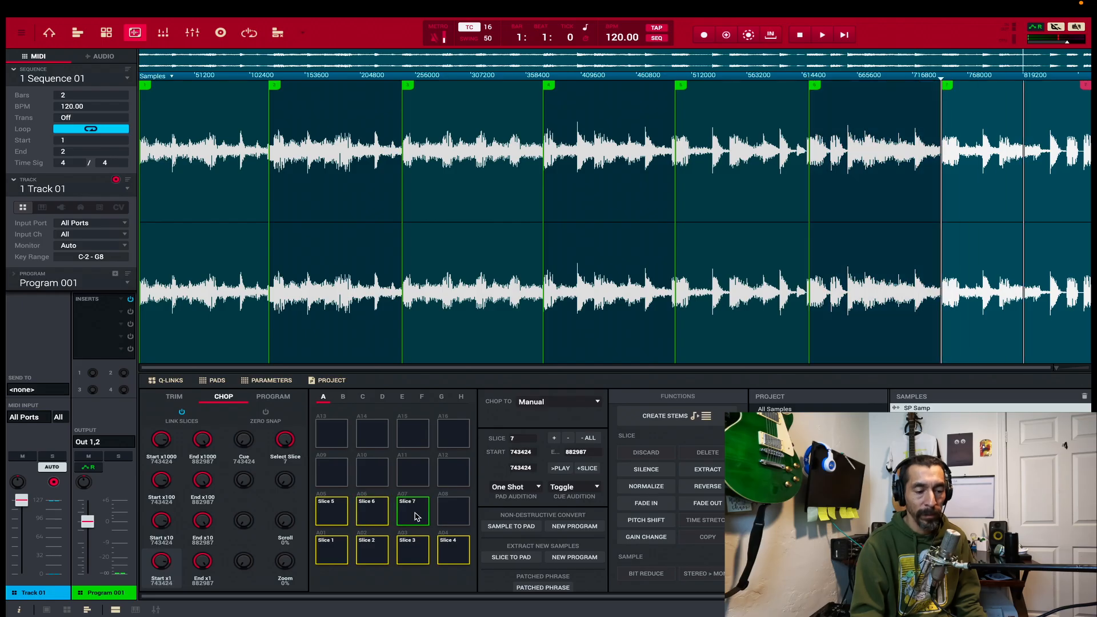
{"action": "left_click", "coordinate": [329, 473]}
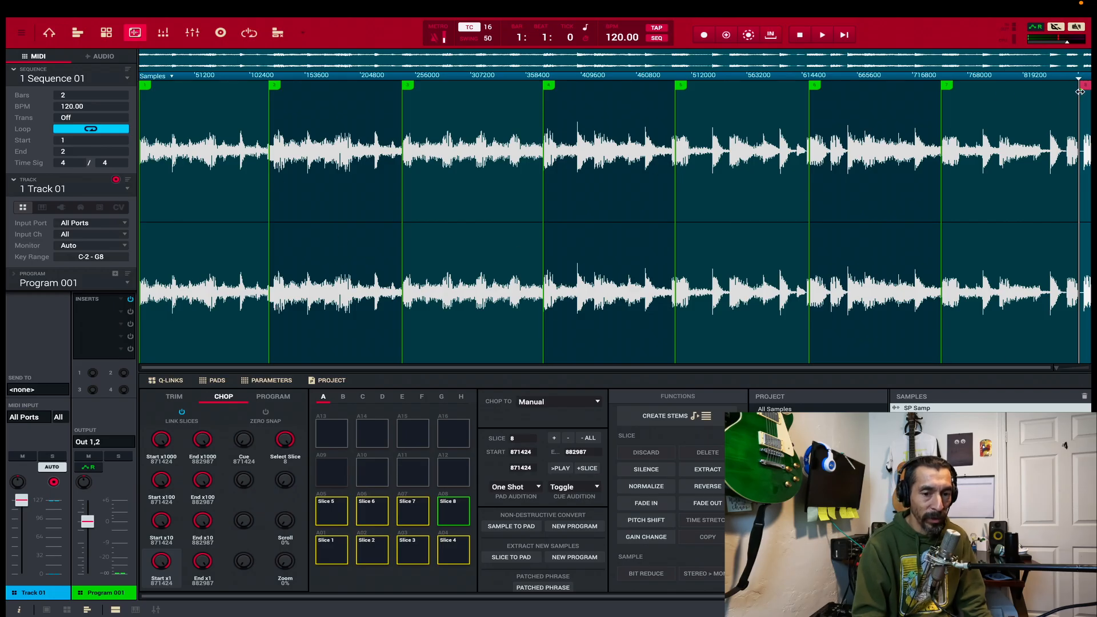
- Undo the last two chops so that only slices 1 to 6 remain
{"action": "left_click", "coordinate": [1081, 91]}
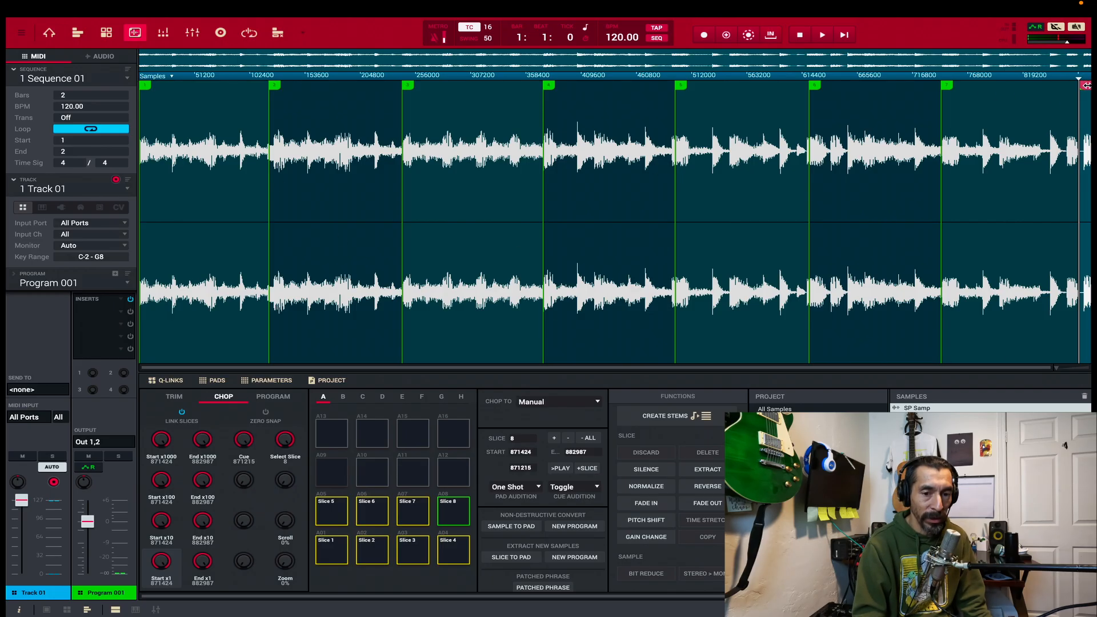
{"action": "key", "text": "super+z"}
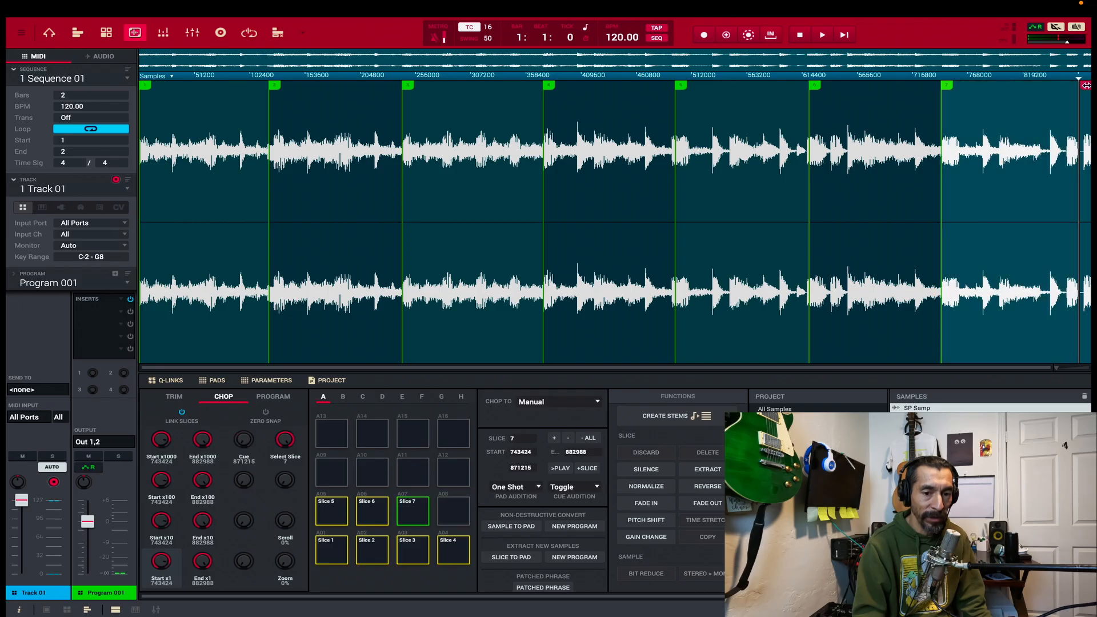
{"action": "key", "text": "super+z"}
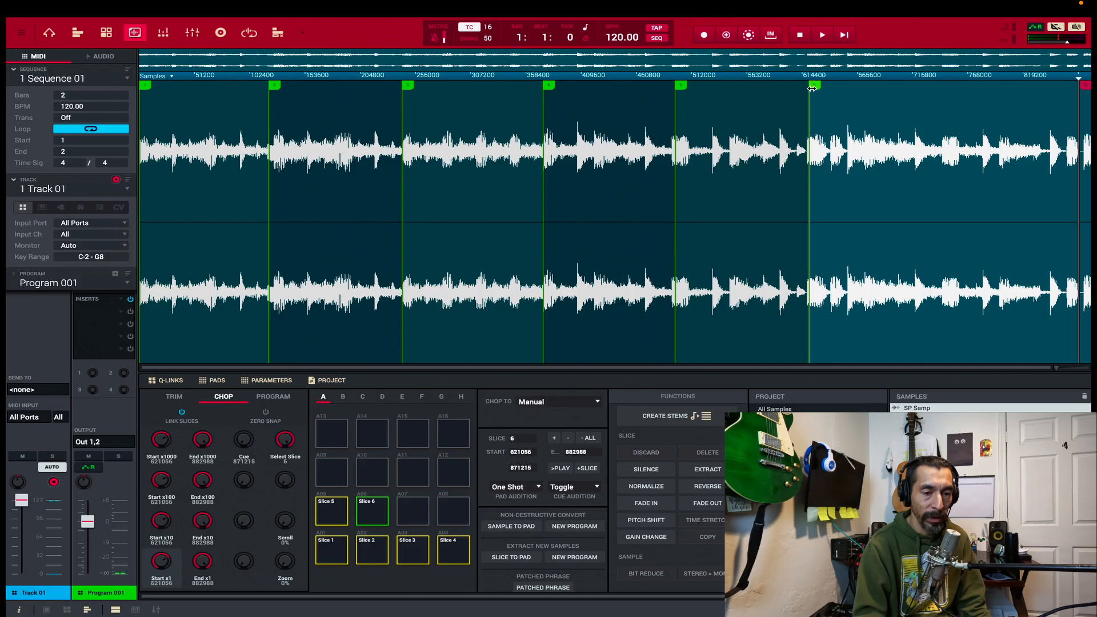
- Move the start of slice 6 to about sample 739356 and the start of slice 5 to about 529204
{"action": "left_click_drag", "start_coordinate": [812, 88], "coordinate": [940, 86]}
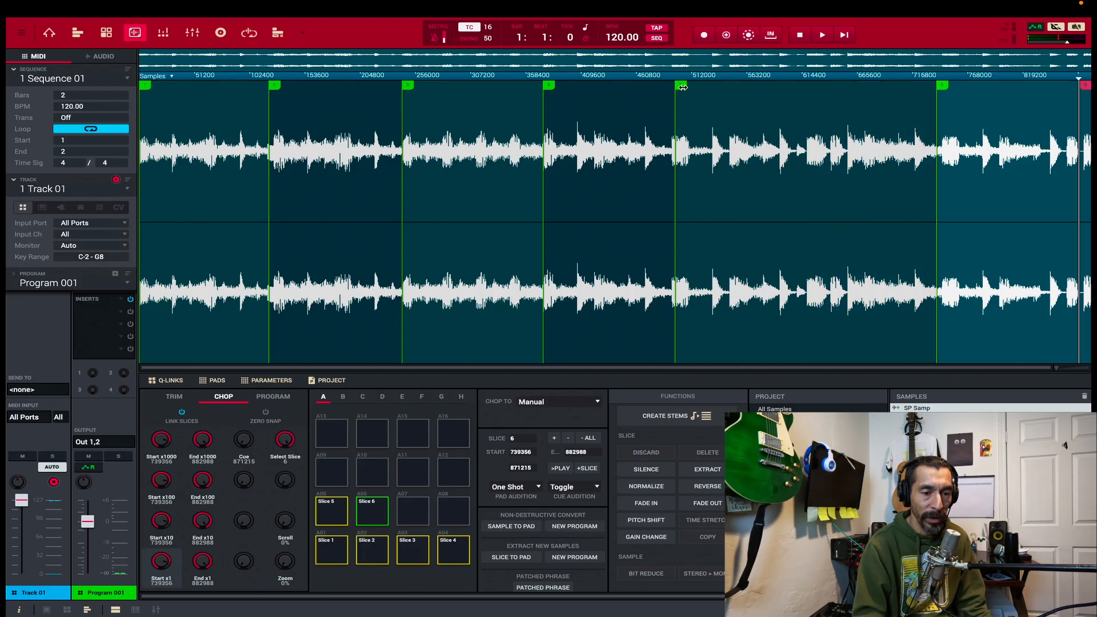
{"action": "left_click_drag", "start_coordinate": [683, 86], "coordinate": [718, 89]}
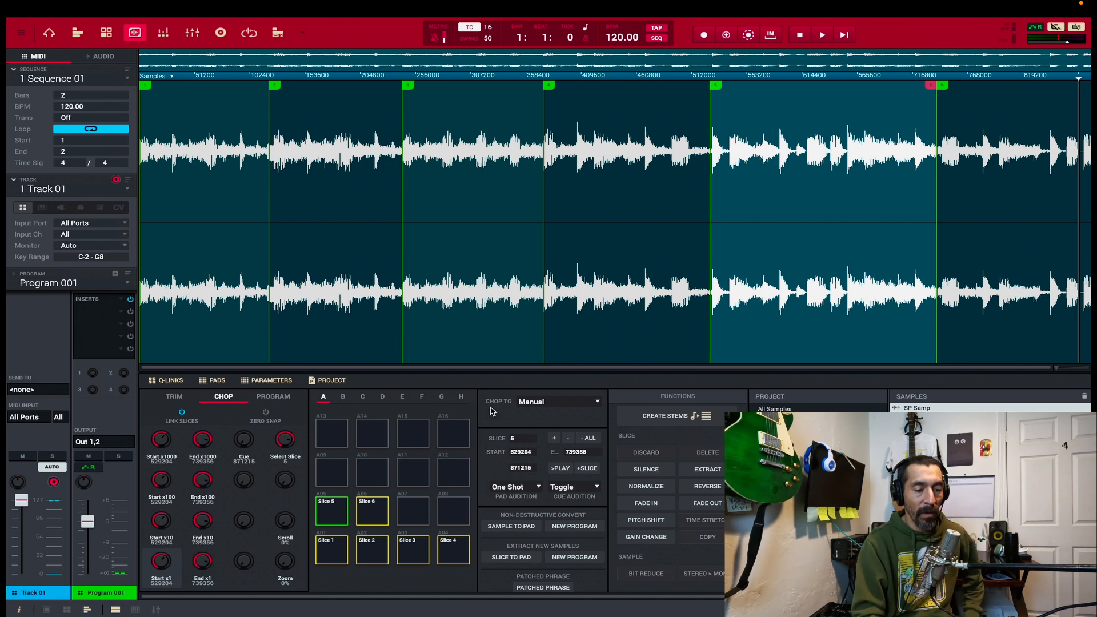
- Audition slices 1, 2 and 3 from their pads to check the chop points
{"action": "left_click", "coordinate": [331, 550]}
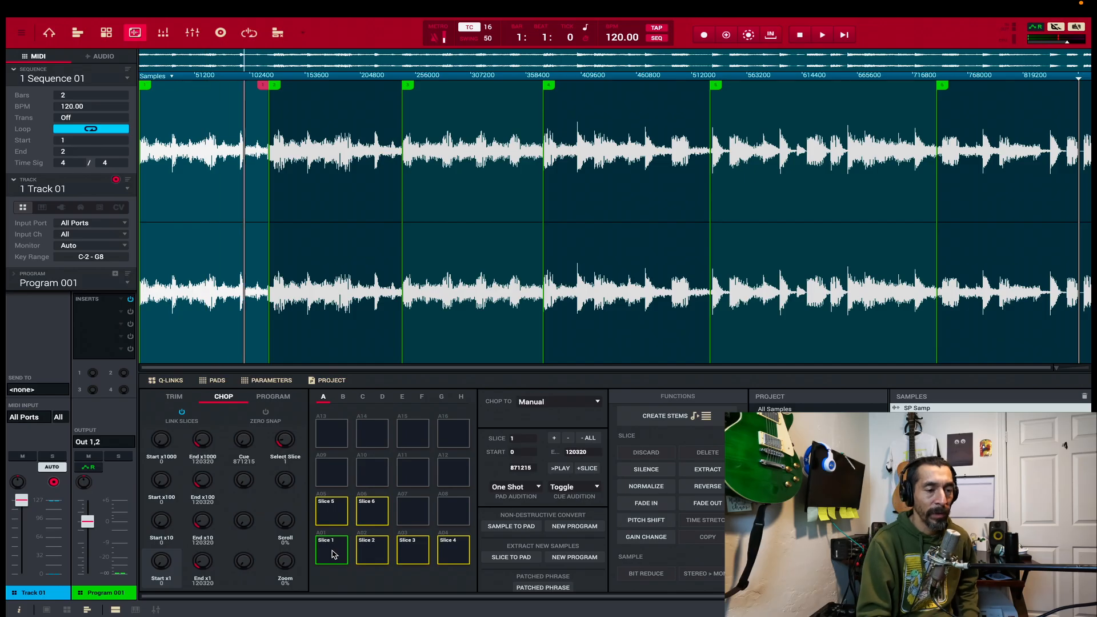
{"action": "left_click", "coordinate": [333, 553]}
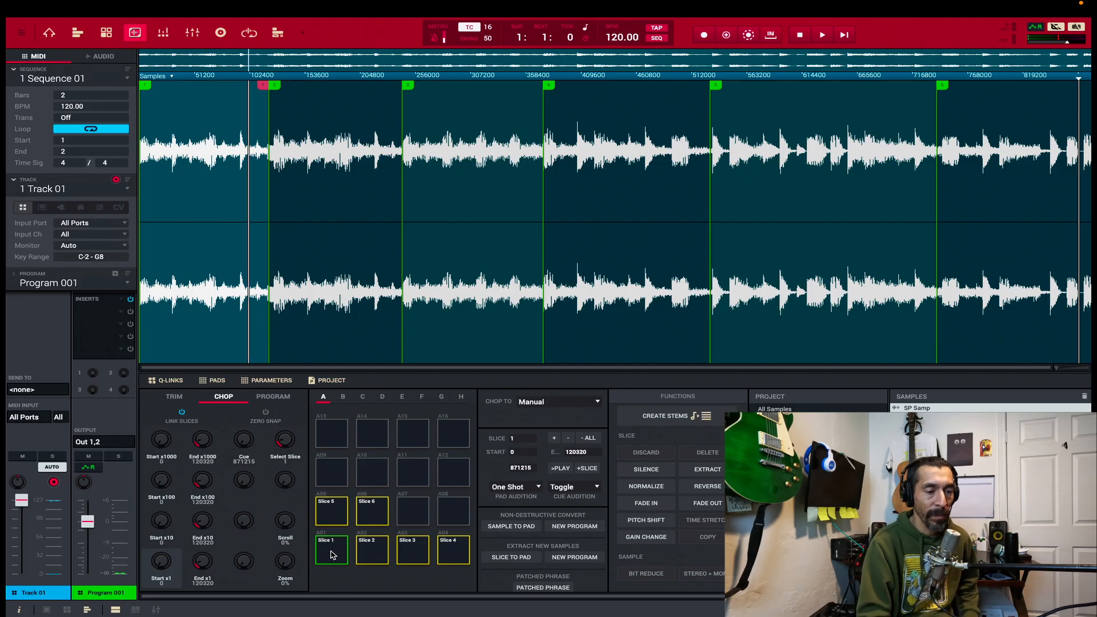
{"action": "left_click", "coordinate": [369, 559]}
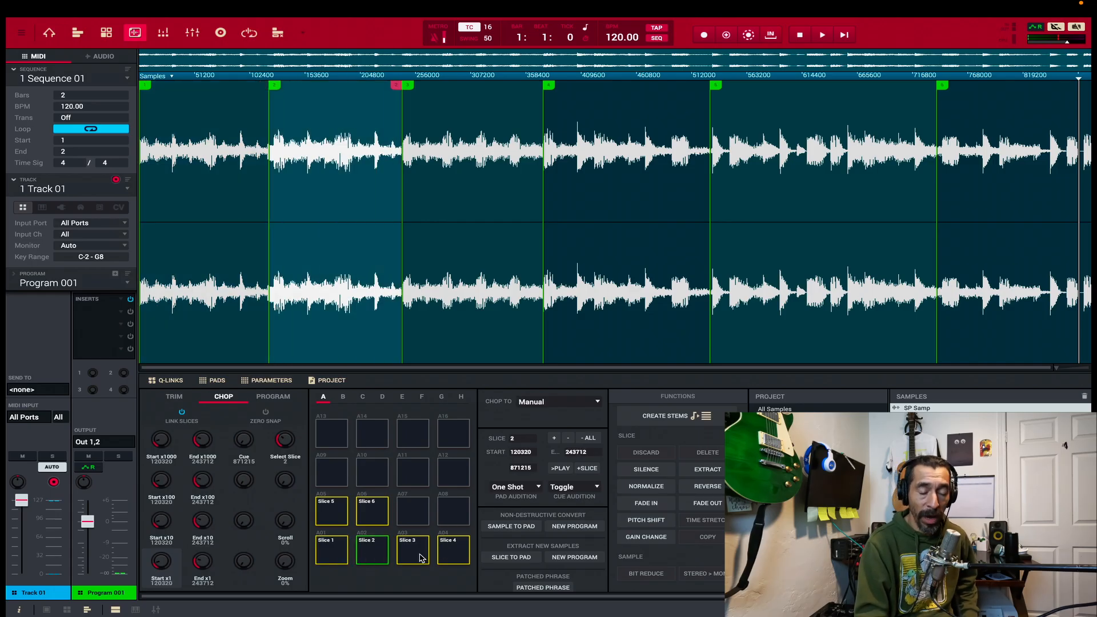
{"action": "left_click", "coordinate": [324, 550]}
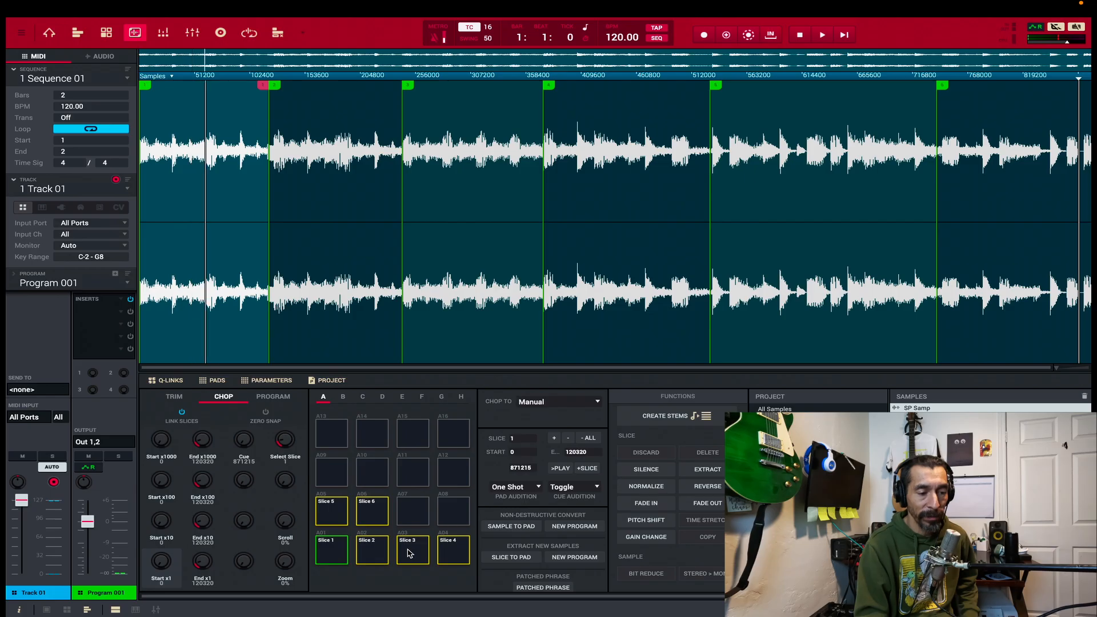
{"action": "left_click", "coordinate": [415, 552]}
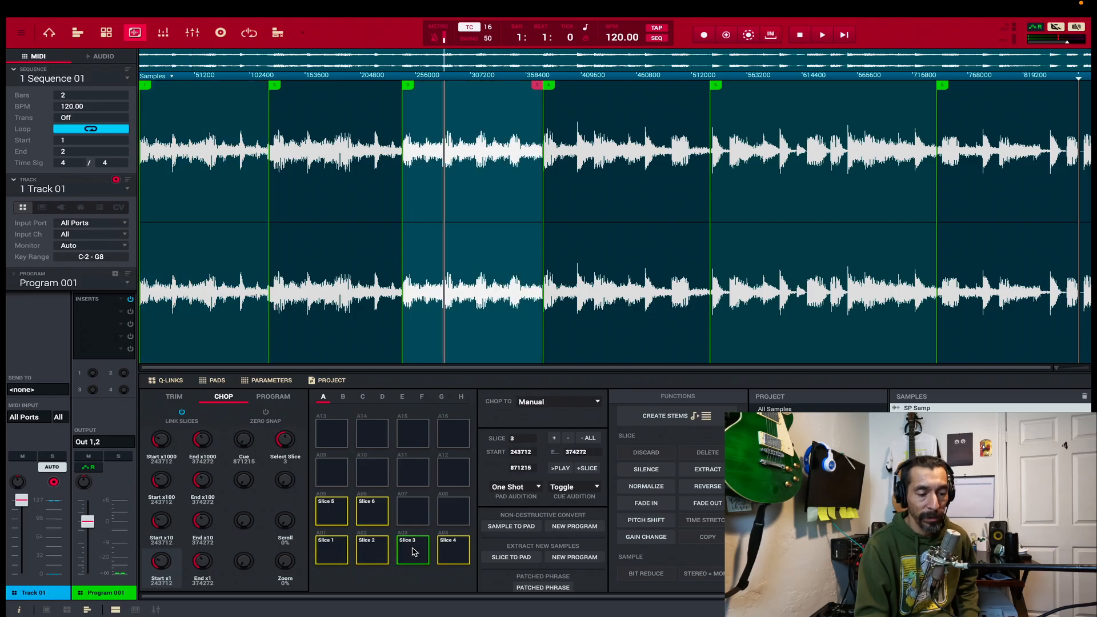
{"action": "key", "text": "space"}
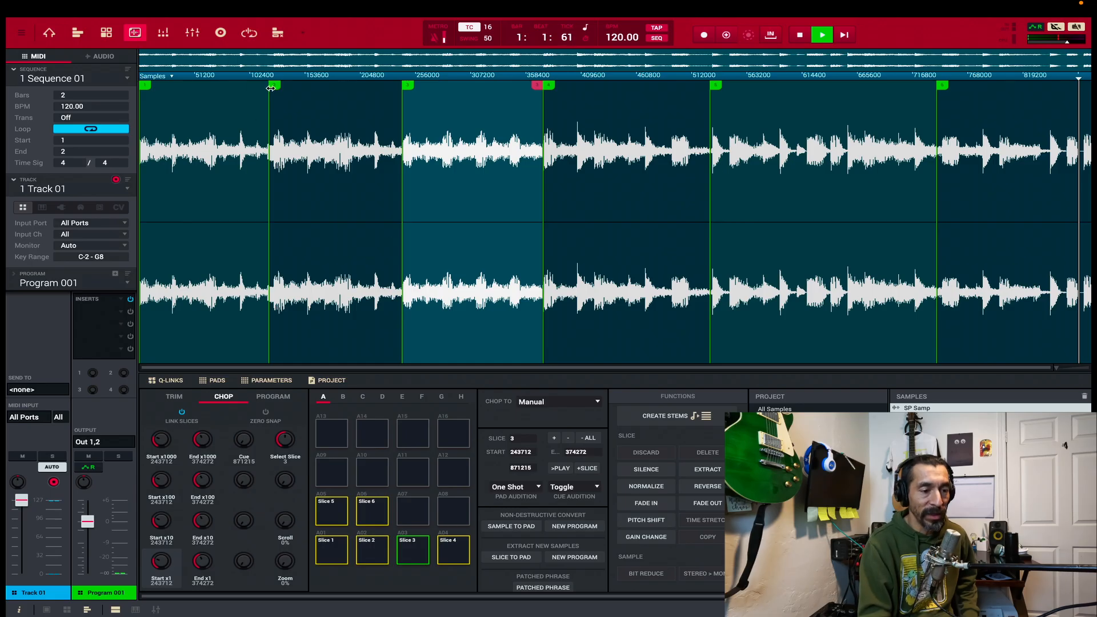
- Move the start of slice 2 to about sample 115966 and convert the slices into a new drum program using non-destructive slices
{"action": "mouse_move", "coordinate": [271, 88]}
{"action": "left_mouse_down"}
{"action": "mouse_move", "coordinate": [306, 97]}
{"action": "mouse_move", "coordinate": [265, 103]}
{"action": "left_mouse_up"}
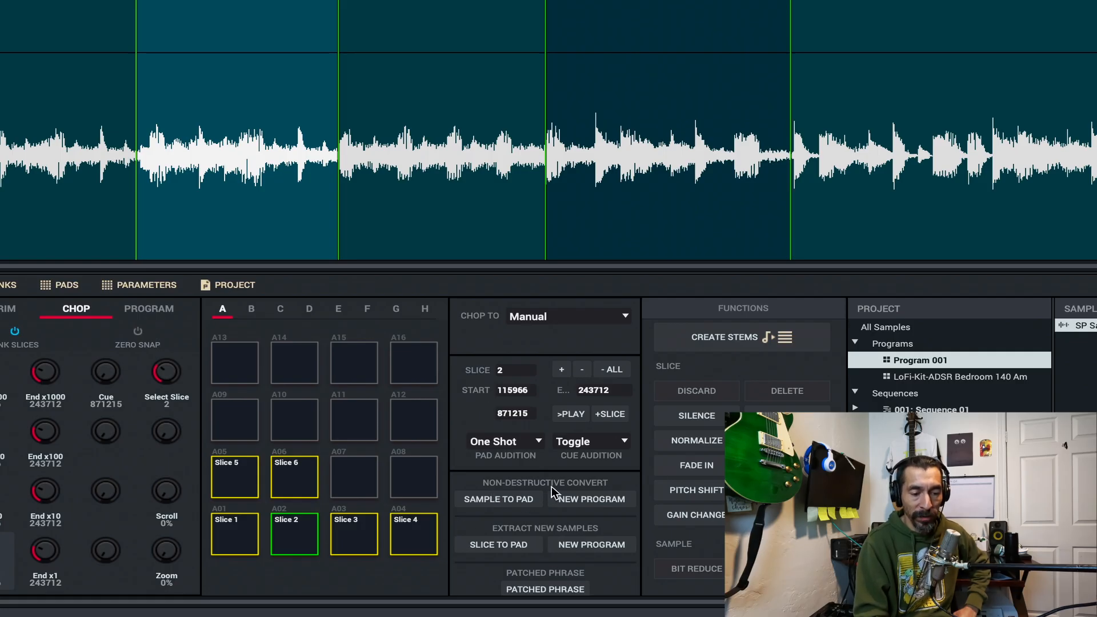
{"action": "left_click", "coordinate": [601, 502]}
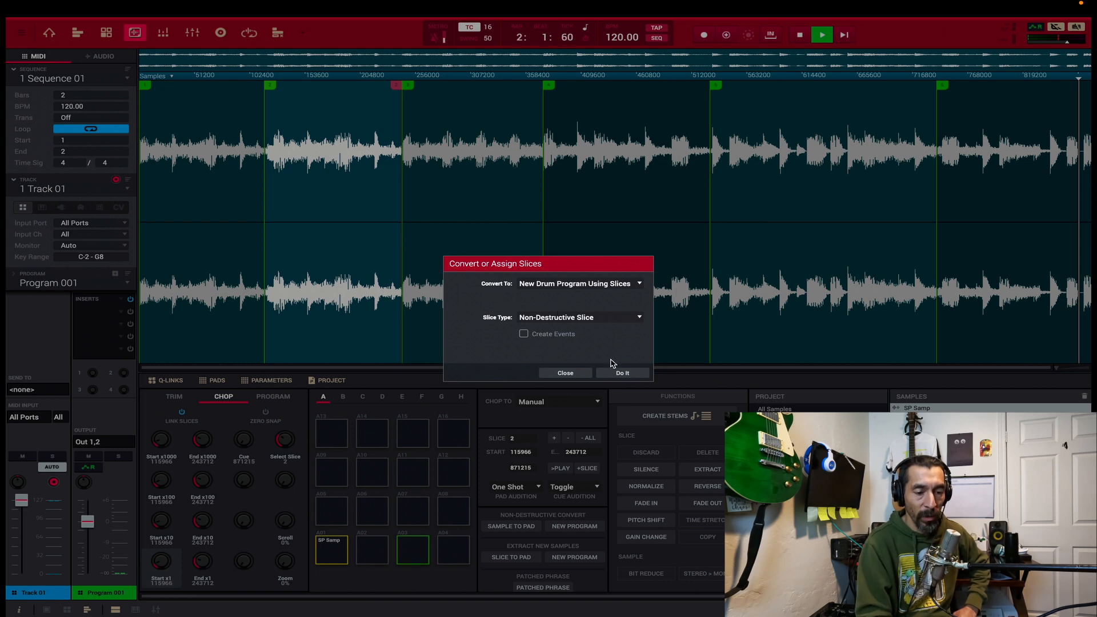
{"action": "left_click", "coordinate": [624, 373]}
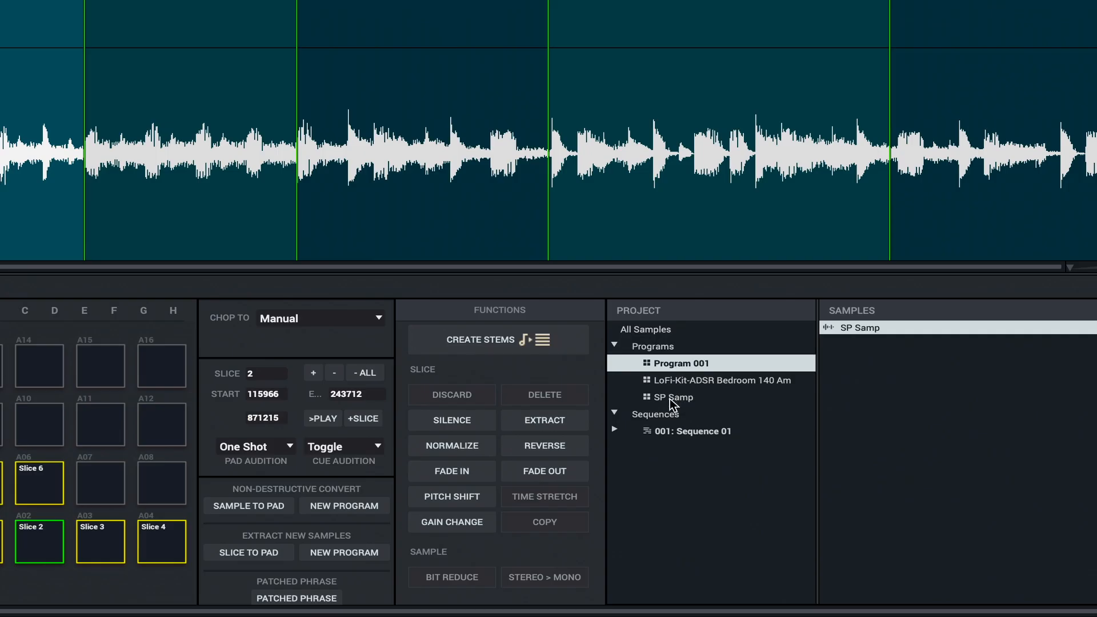
- Stop playback and assign the new SP Samp program to Track 01 in the main view
{"action": "left_click", "coordinate": [674, 400]}
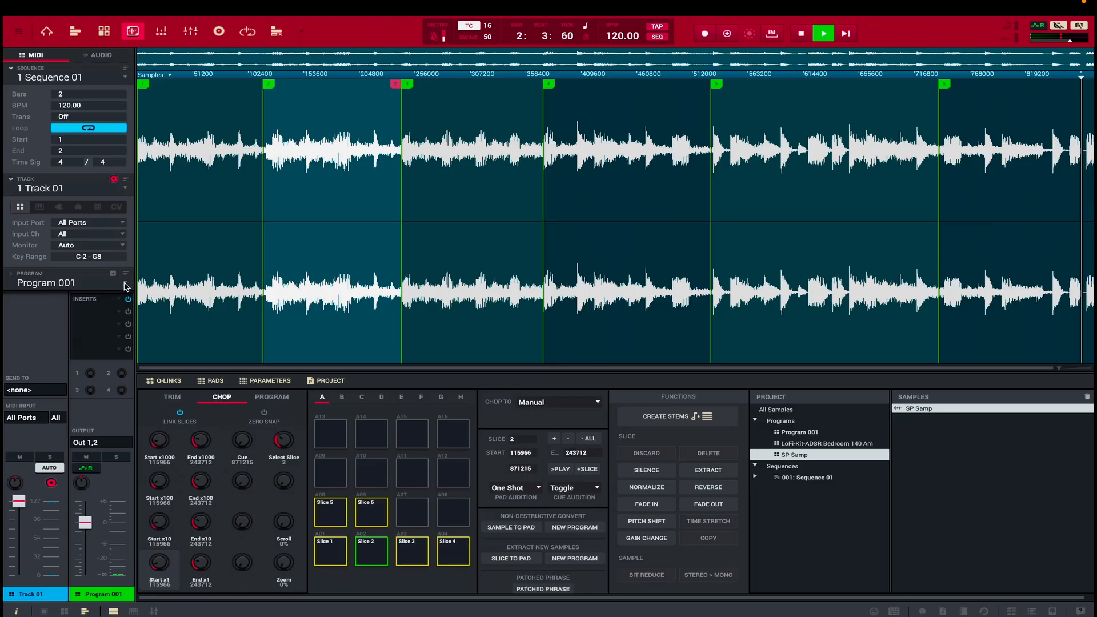
{"action": "left_click", "coordinate": [126, 286]}
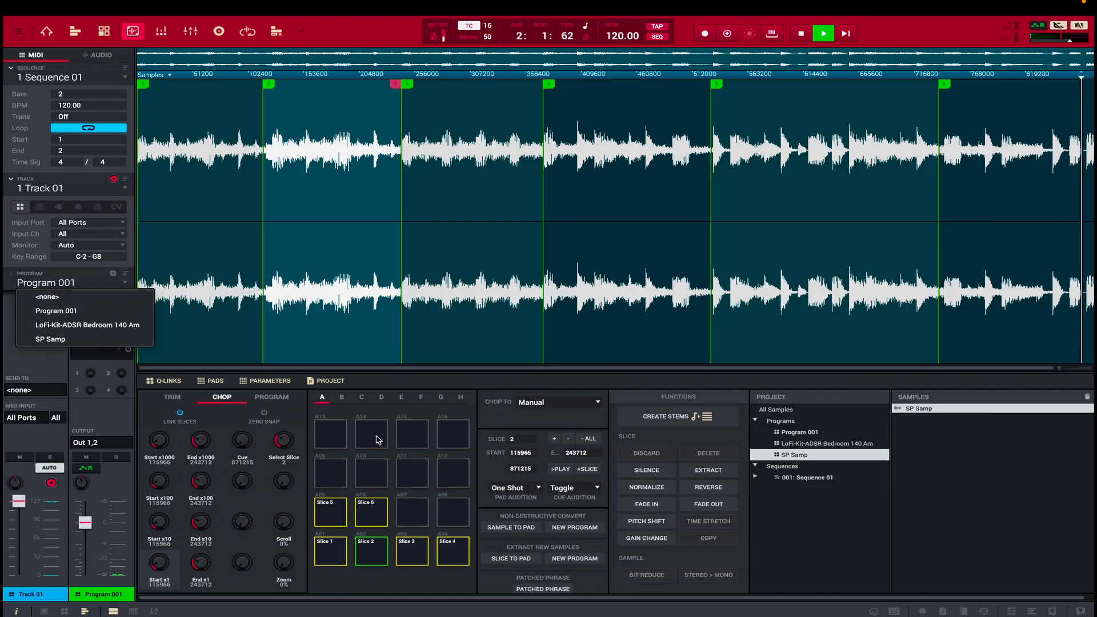
{"action": "left_click", "coordinate": [780, 511]}
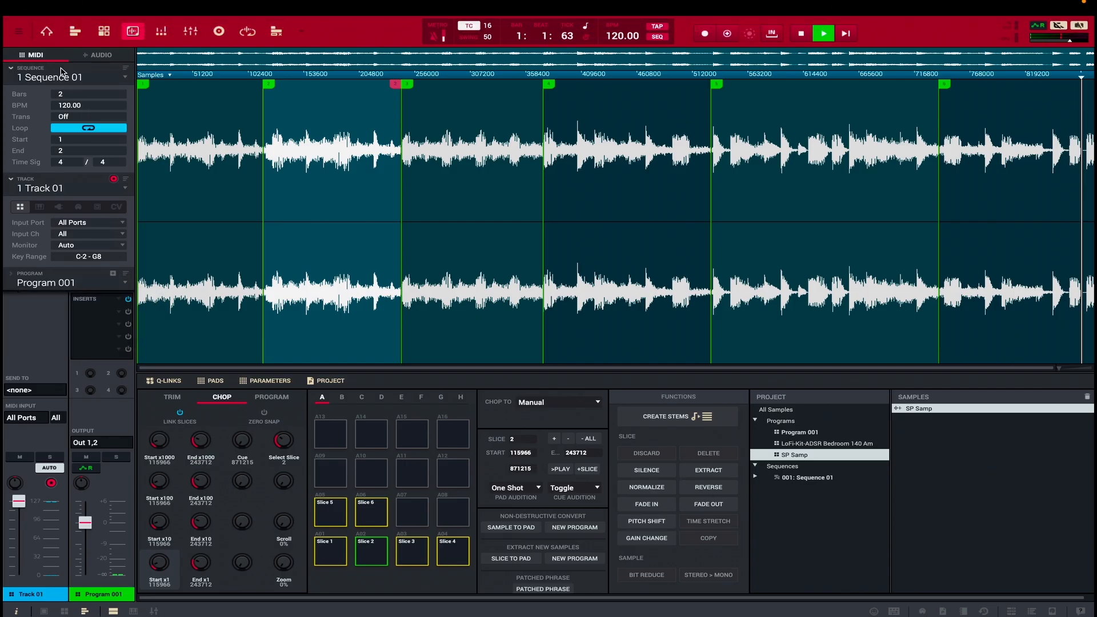
{"action": "left_click", "coordinate": [45, 30]}
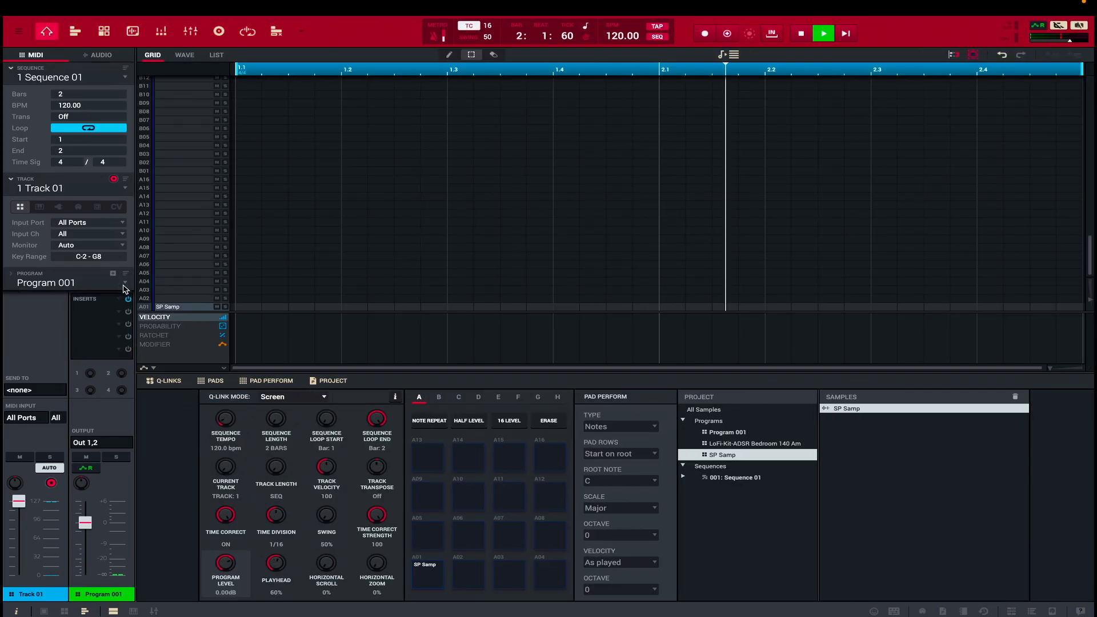
{"action": "left_click", "coordinate": [800, 34]}
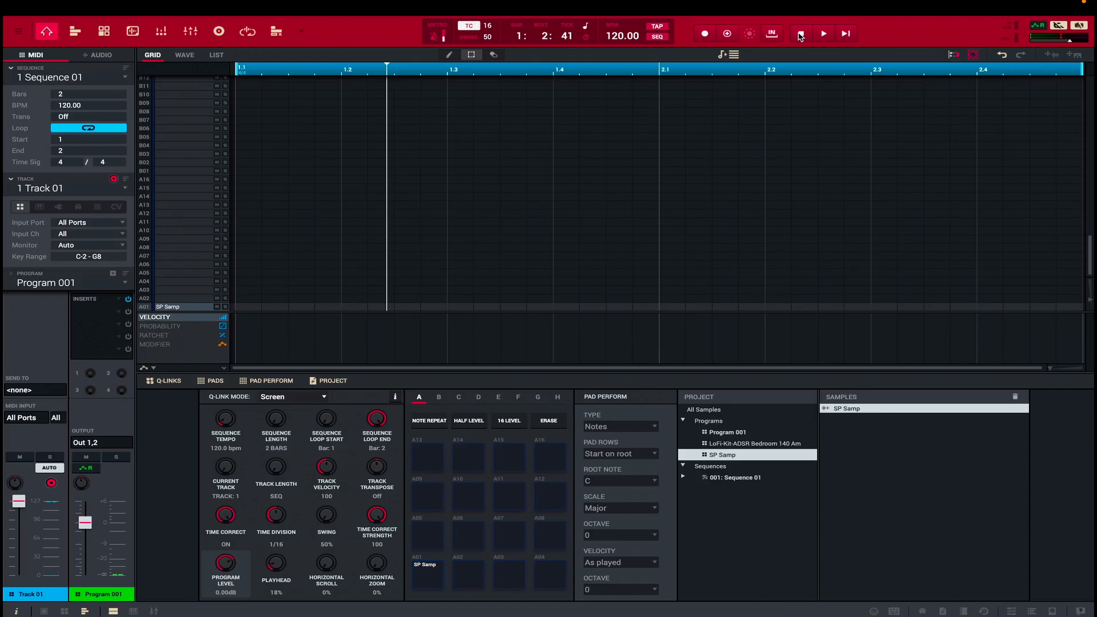
{"action": "left_click", "coordinate": [125, 285]}
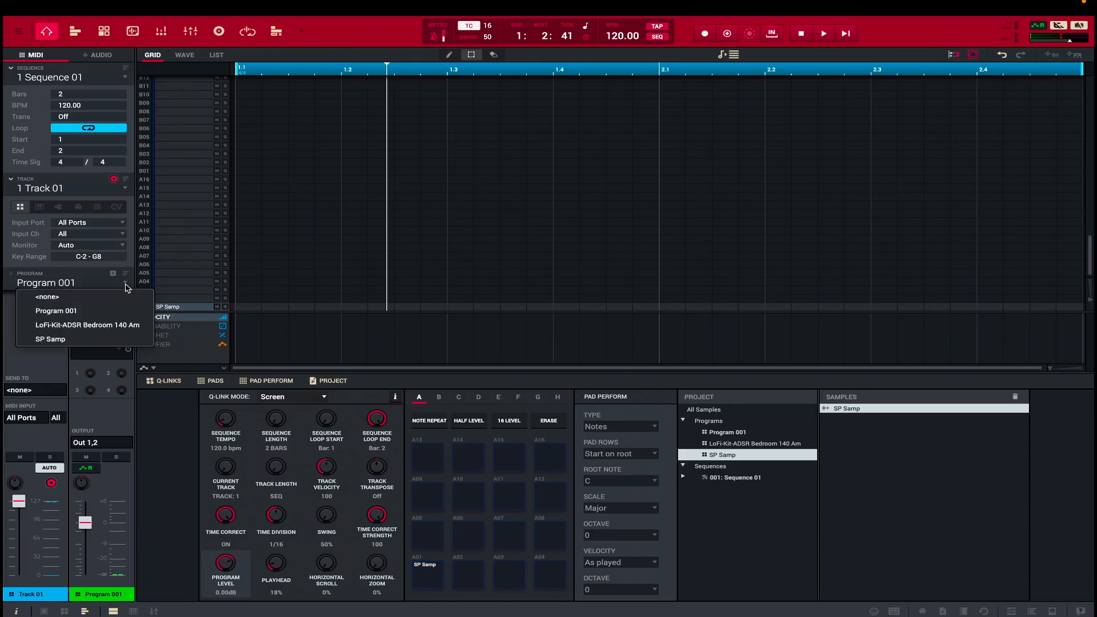
{"action": "left_click", "coordinate": [114, 340]}
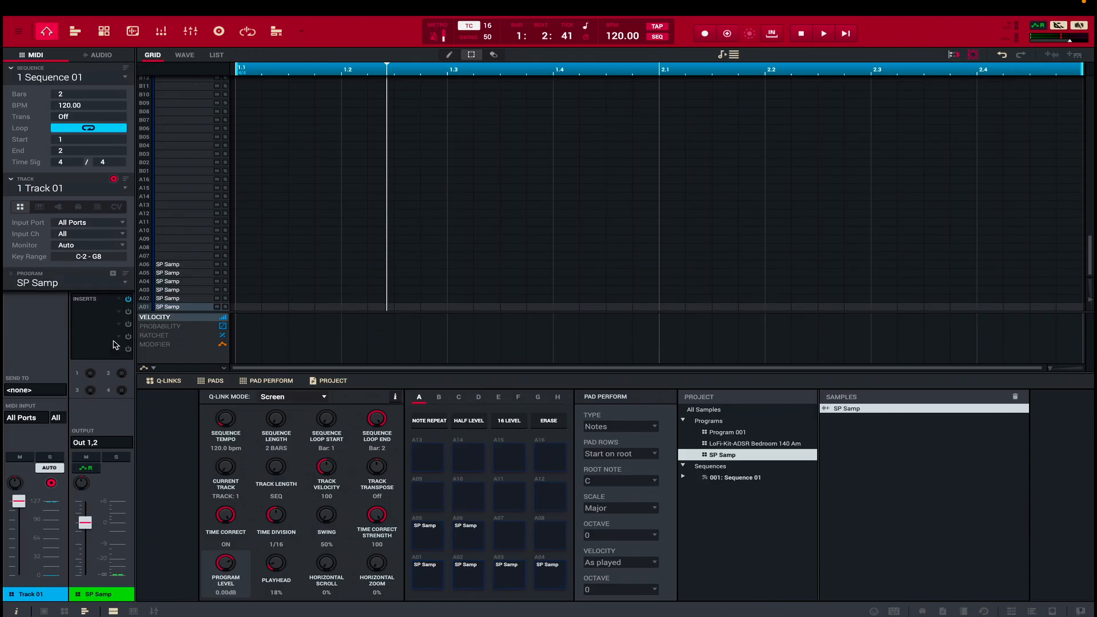
- Audition the SP Samp slices on pads A01 and A03
{"action": "left_click", "coordinate": [429, 578]}
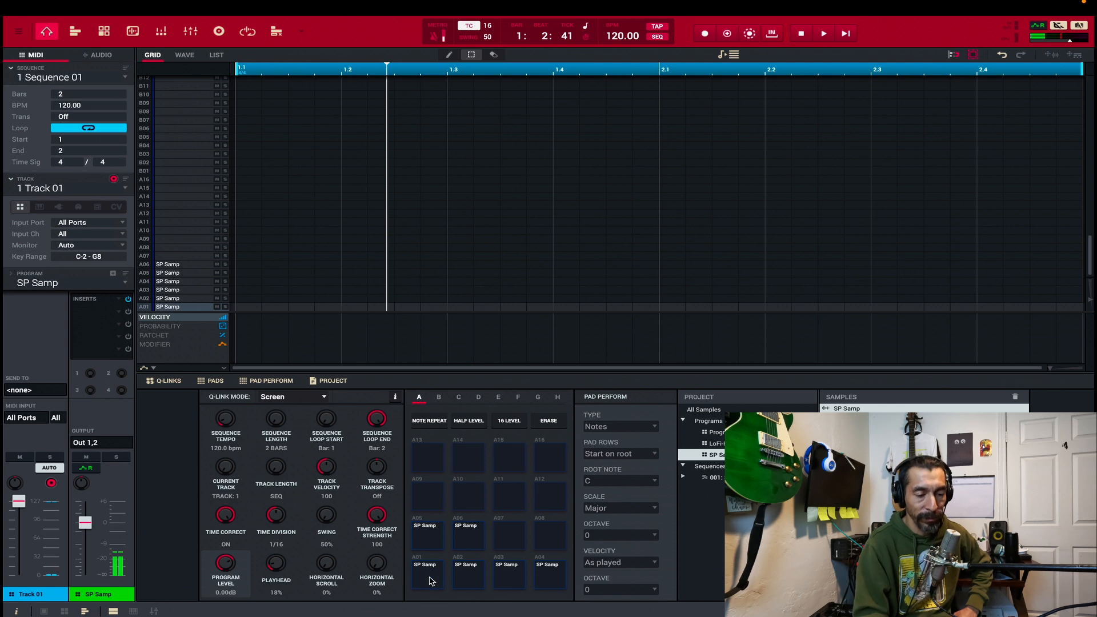
{"action": "left_click", "coordinate": [511, 583]}
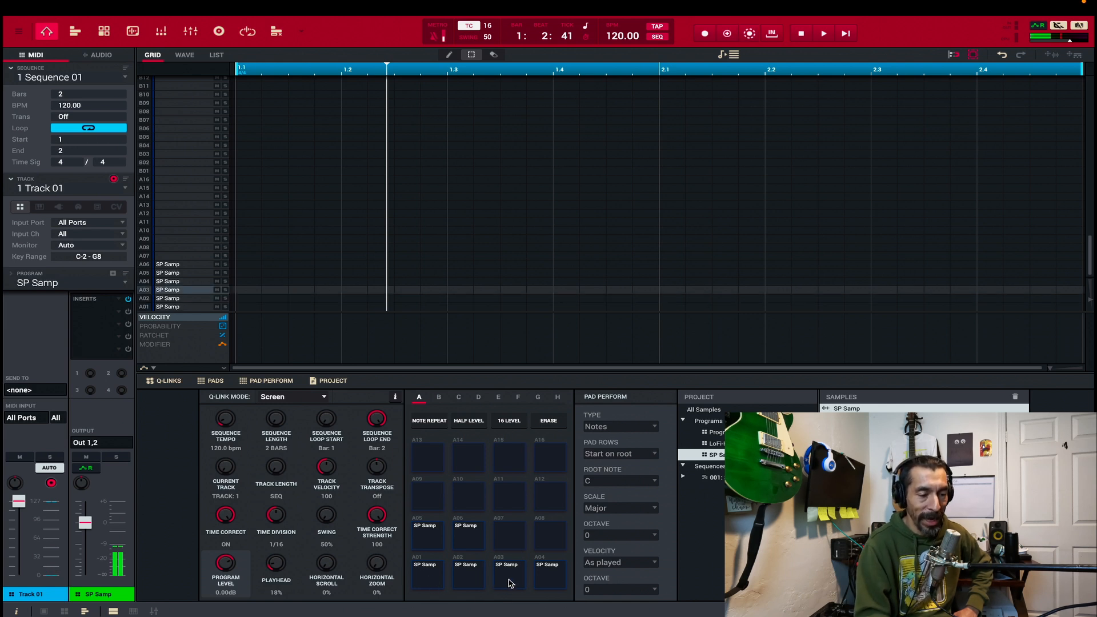
{"action": "key", "text": "space"}
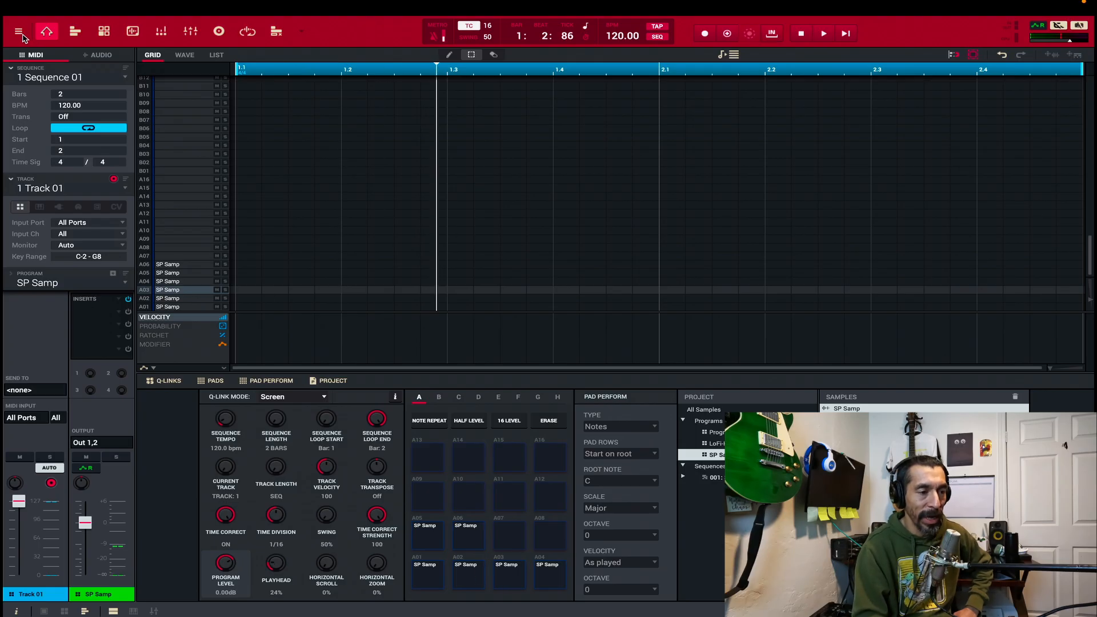
{"action": "left_click", "coordinate": [74, 32]}
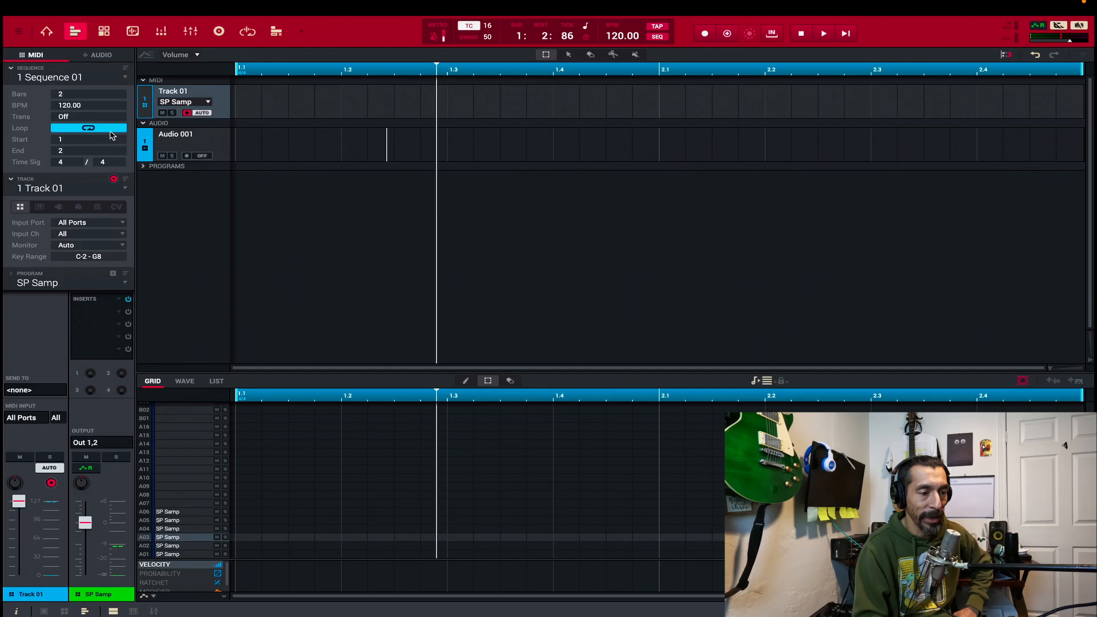
{"action": "left_click", "coordinate": [46, 32]}
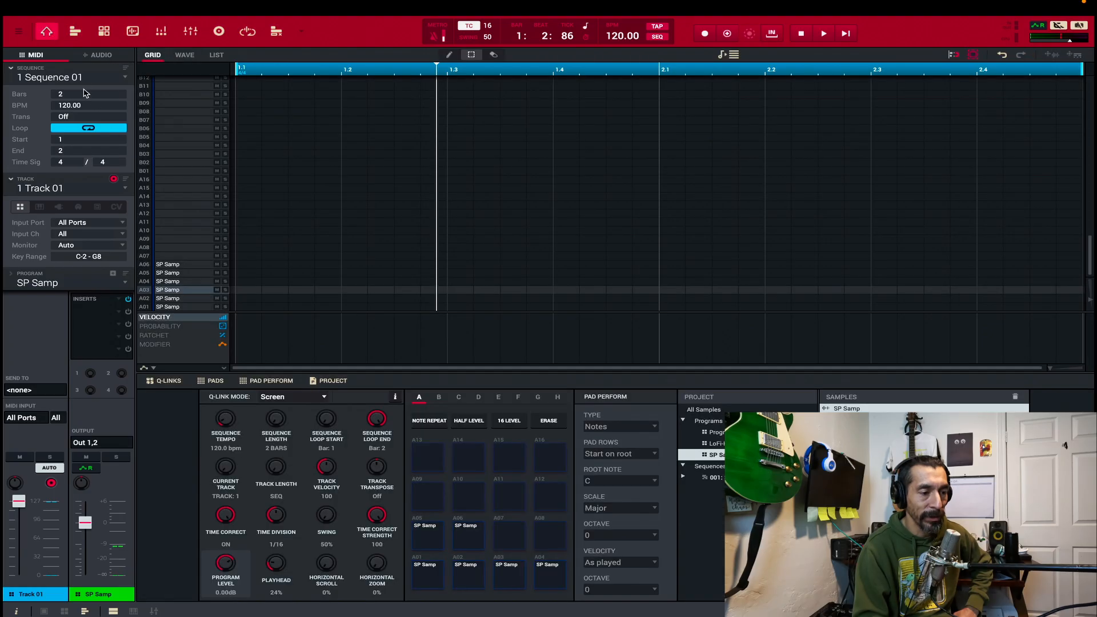
{"action": "left_click", "coordinate": [125, 189]}
{"action": "left_click", "coordinate": [123, 201]}
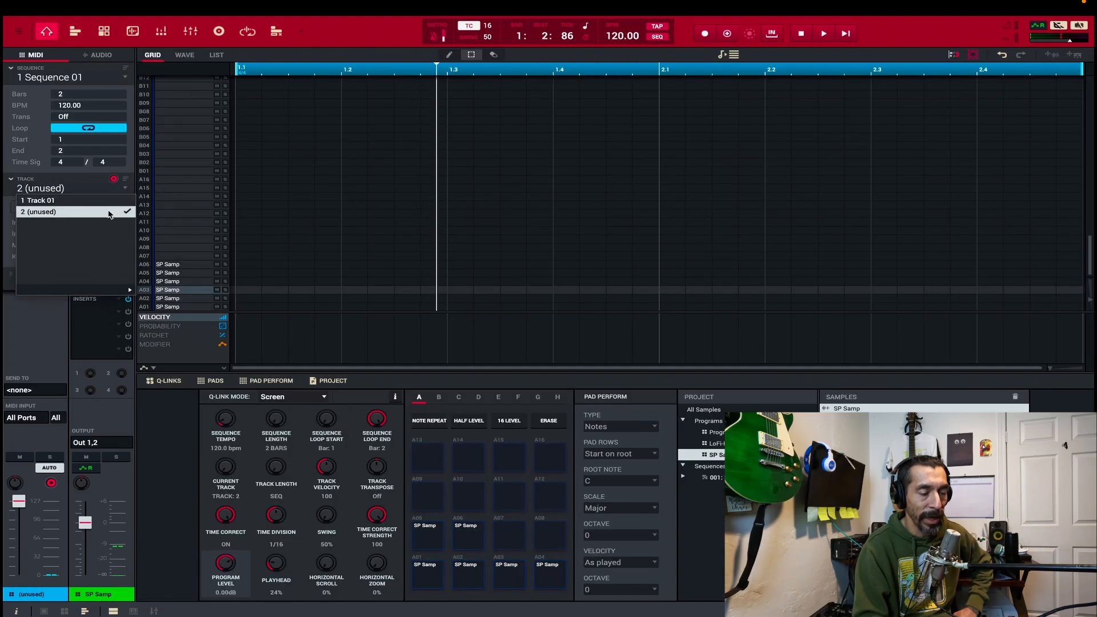
{"action": "mouse_move", "coordinate": [89, 11]}
{"action": "left_click", "coordinate": [74, 33]}
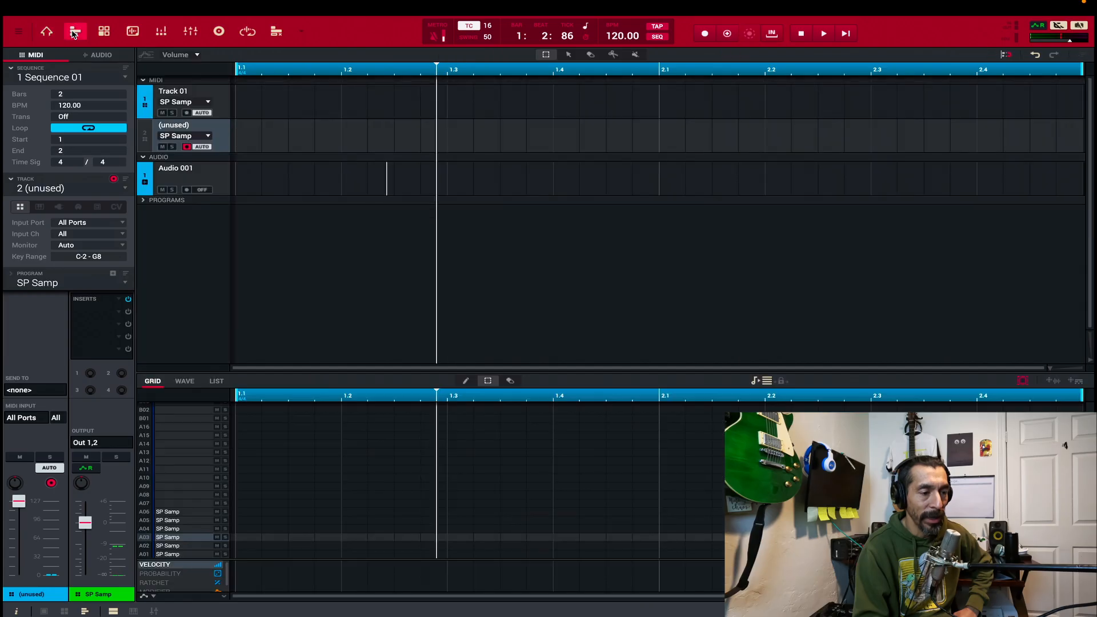
{"action": "left_click", "coordinate": [226, 113]}
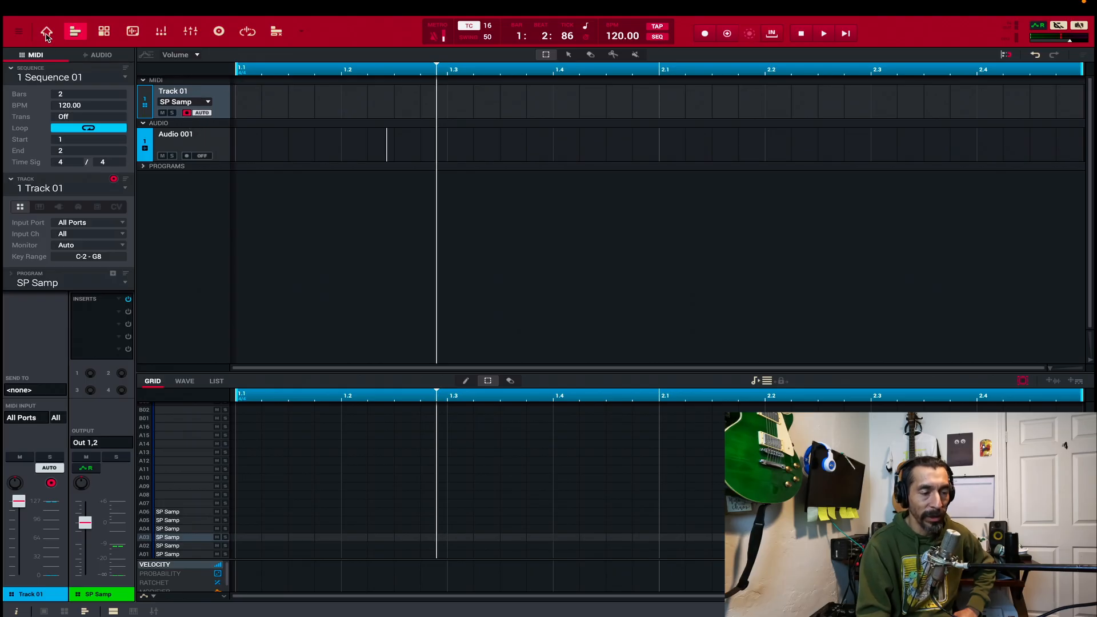
{"action": "left_click", "coordinate": [46, 35]}
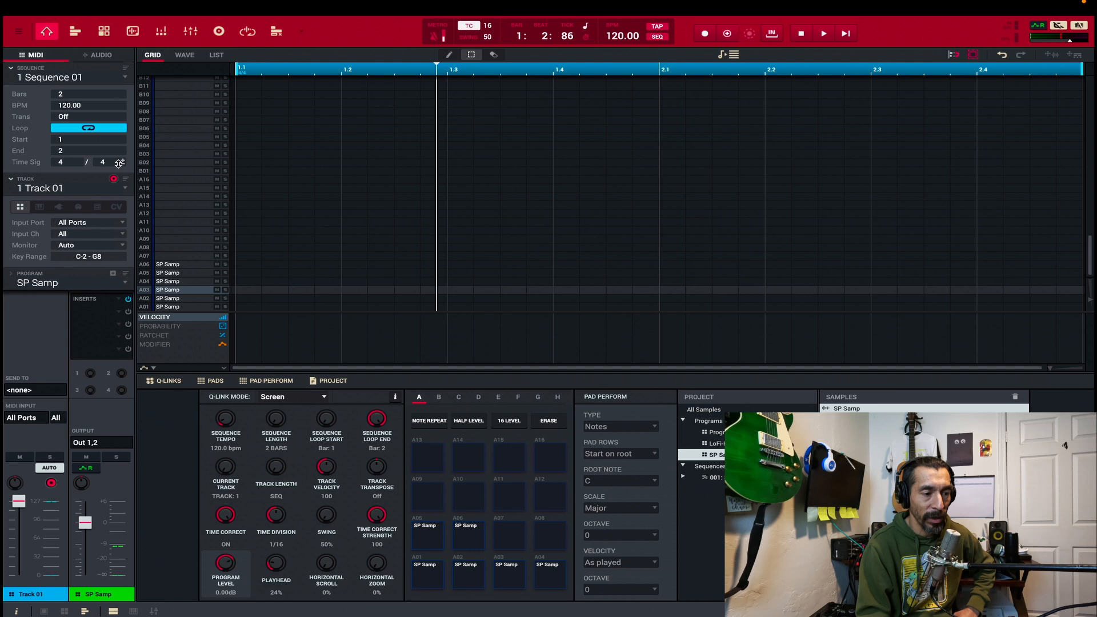
- Select unused MIDI track 2 and assign the LoFi-Kit-ADSR Bedroom 140 Am drum program to it
{"action": "left_click", "coordinate": [125, 189]}
{"action": "left_click", "coordinate": [104, 211]}
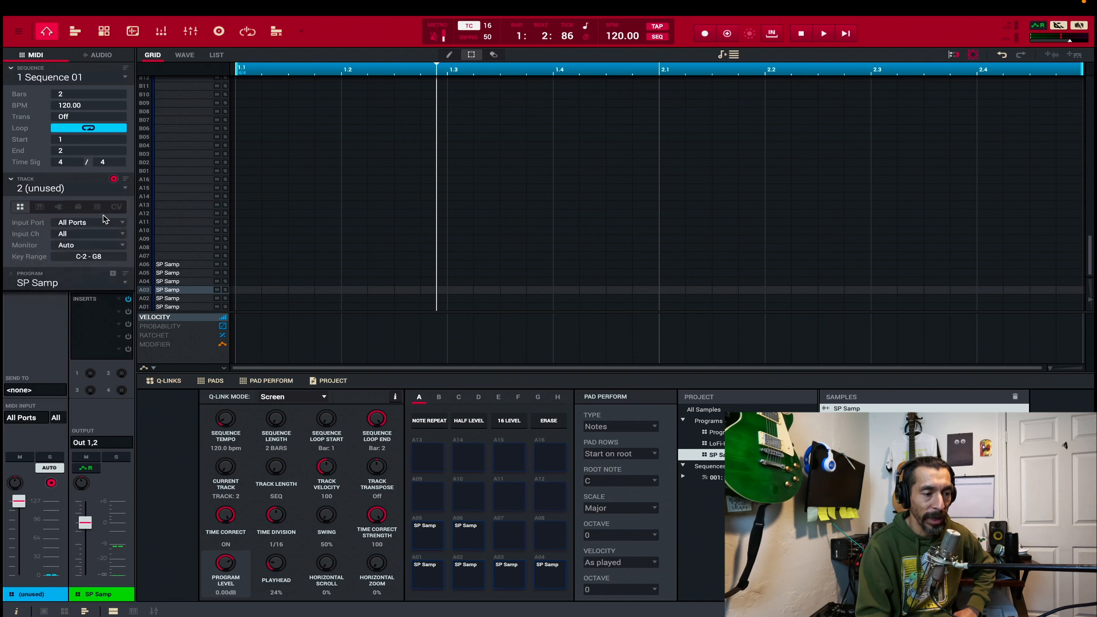
{"action": "left_click", "coordinate": [75, 33]}
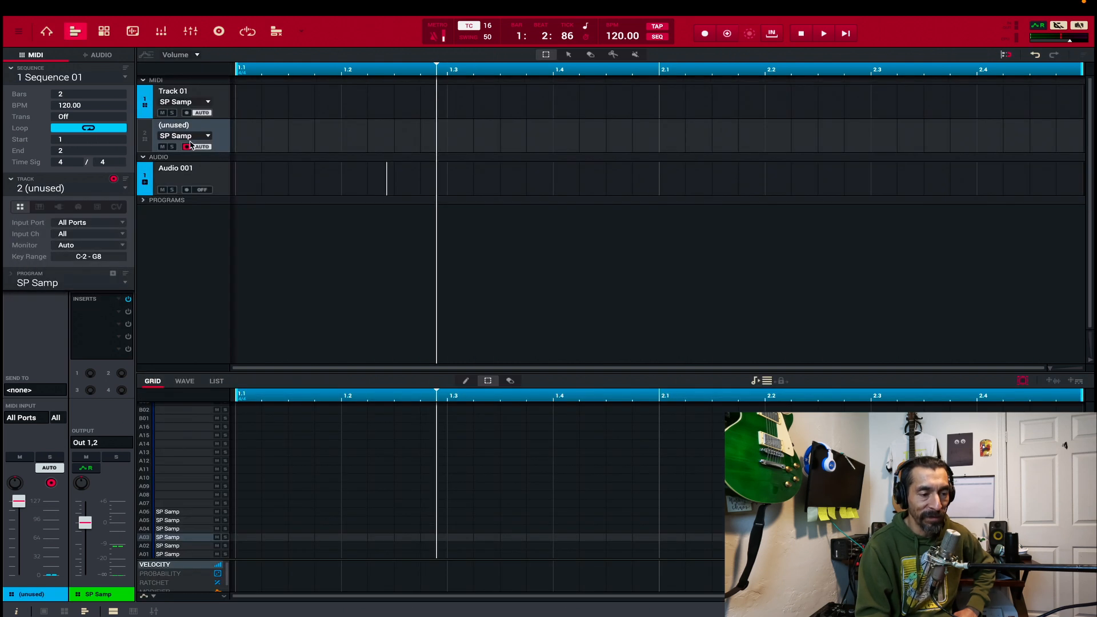
{"action": "left_click", "coordinate": [208, 136]}
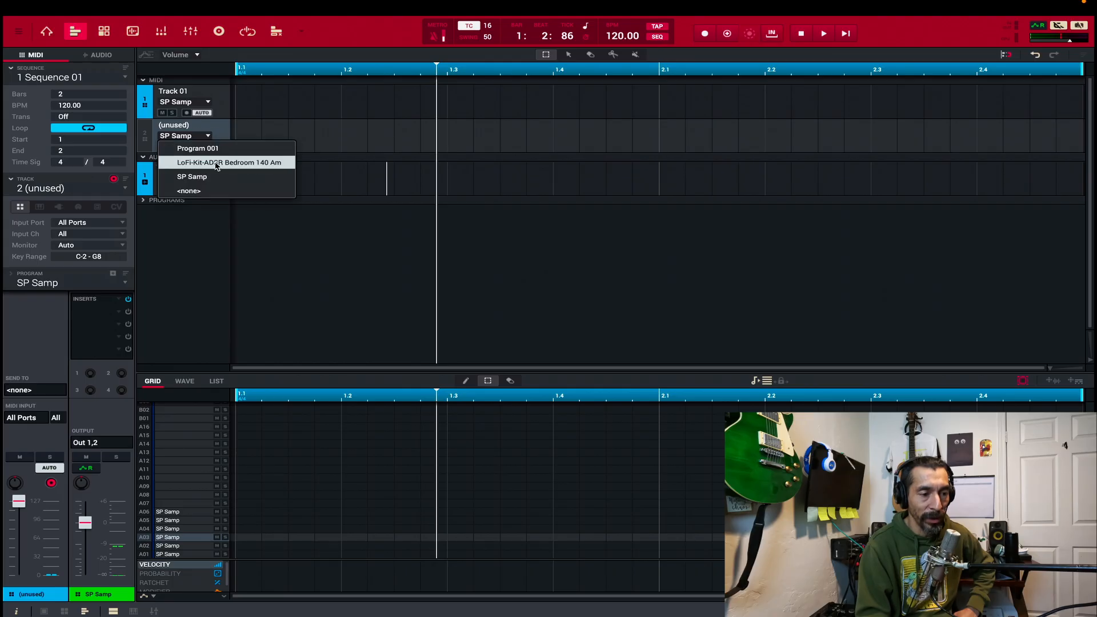
{"action": "left_click", "coordinate": [217, 164]}
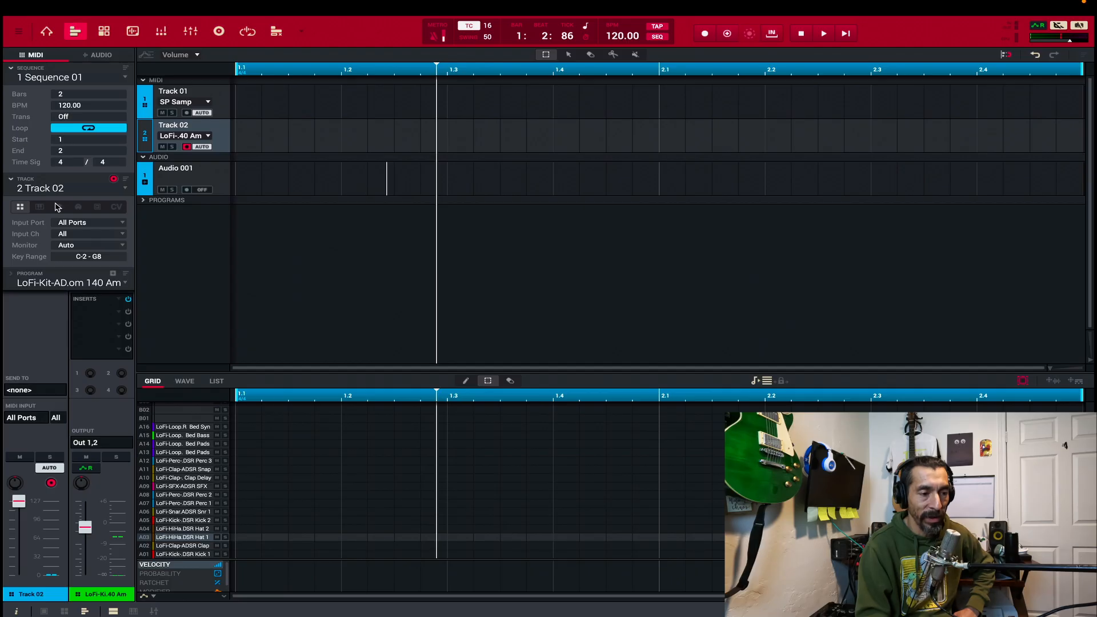
- Set the sequence tempo to 93 BPM from the main view
{"action": "left_click", "coordinate": [47, 32]}
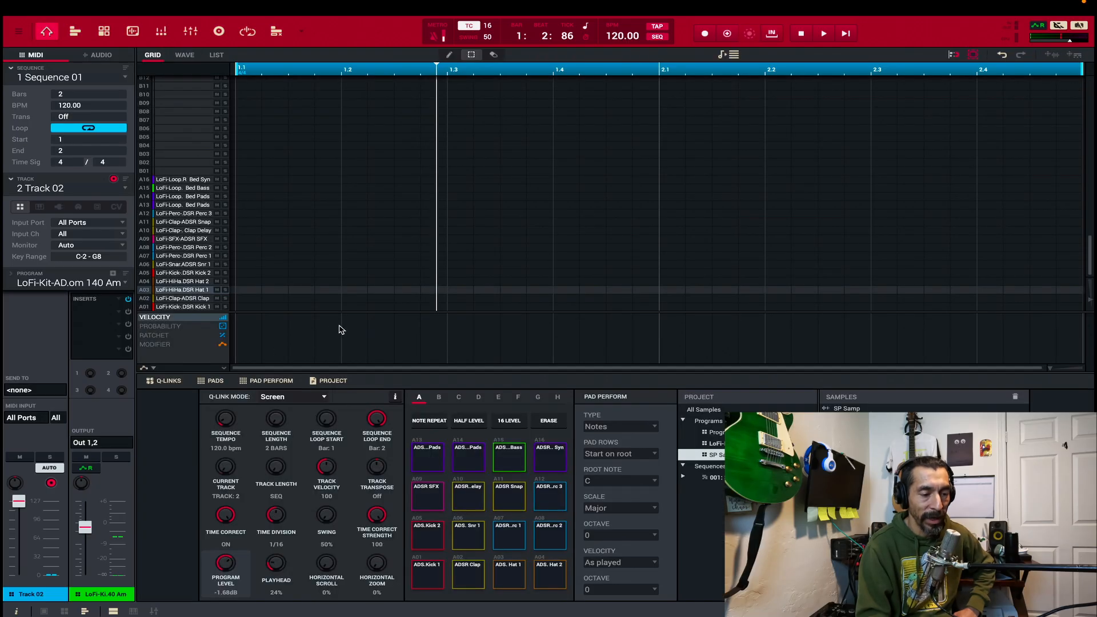
{"action": "double_click", "coordinate": [628, 35]}
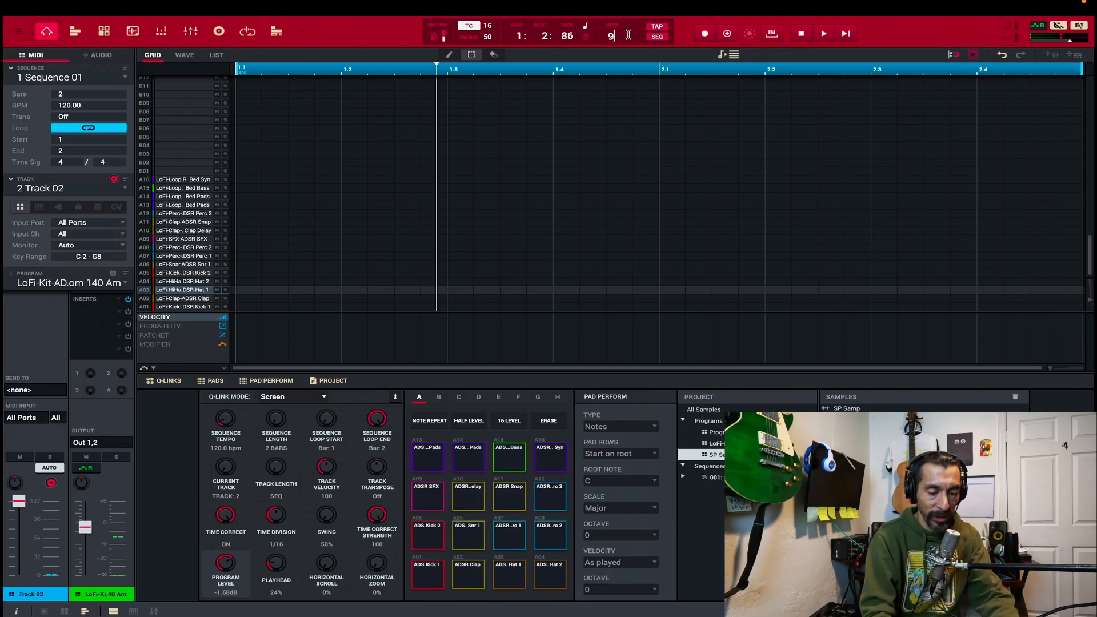
{"action": "type", "text": "93"}
{"action": "key", "text": "Return"}
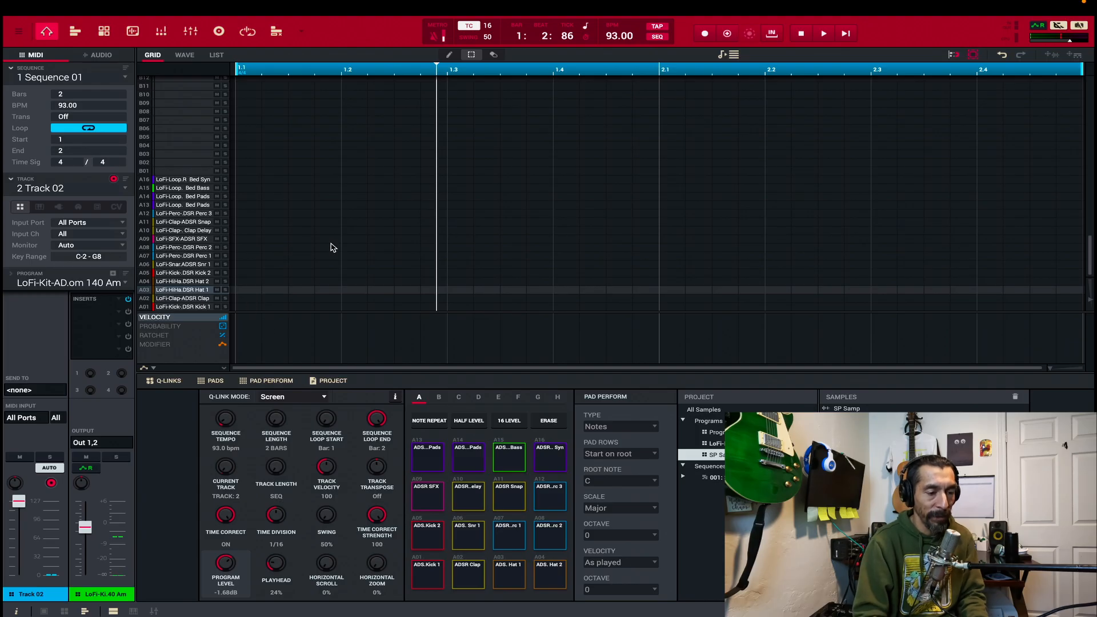
- Record Kick 1 from pad A01 on Track 02 at beats 1 and 3 of both bars
{"action": "key", "text": "space"}
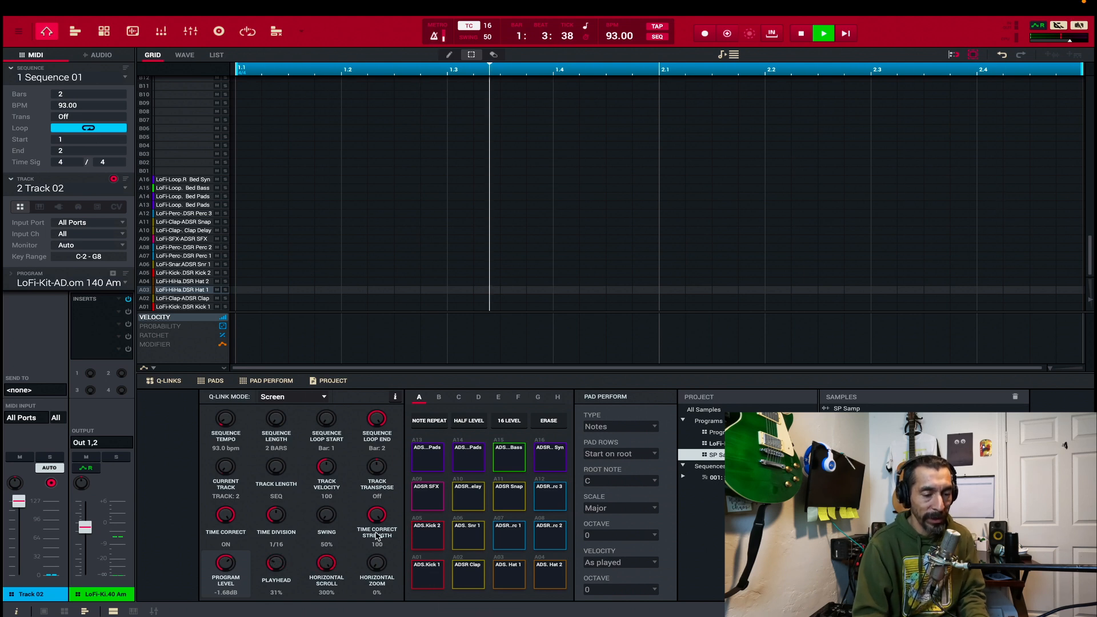
{"action": "left_click", "coordinate": [429, 577]}
{"action": "left_click", "coordinate": [428, 577]}
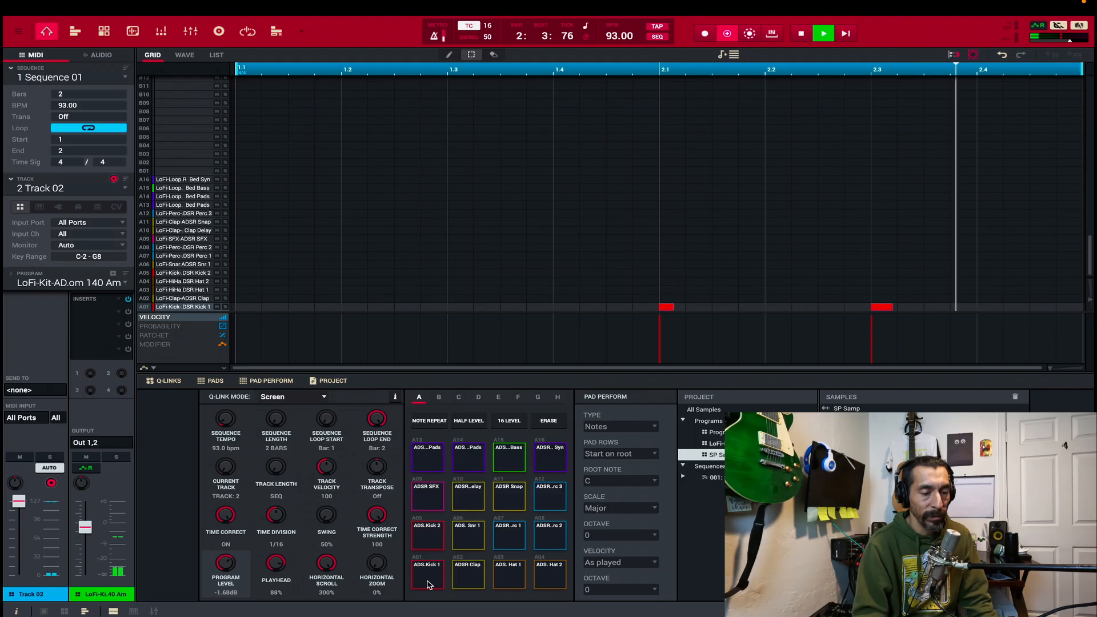
{"action": "left_click", "coordinate": [429, 577]}
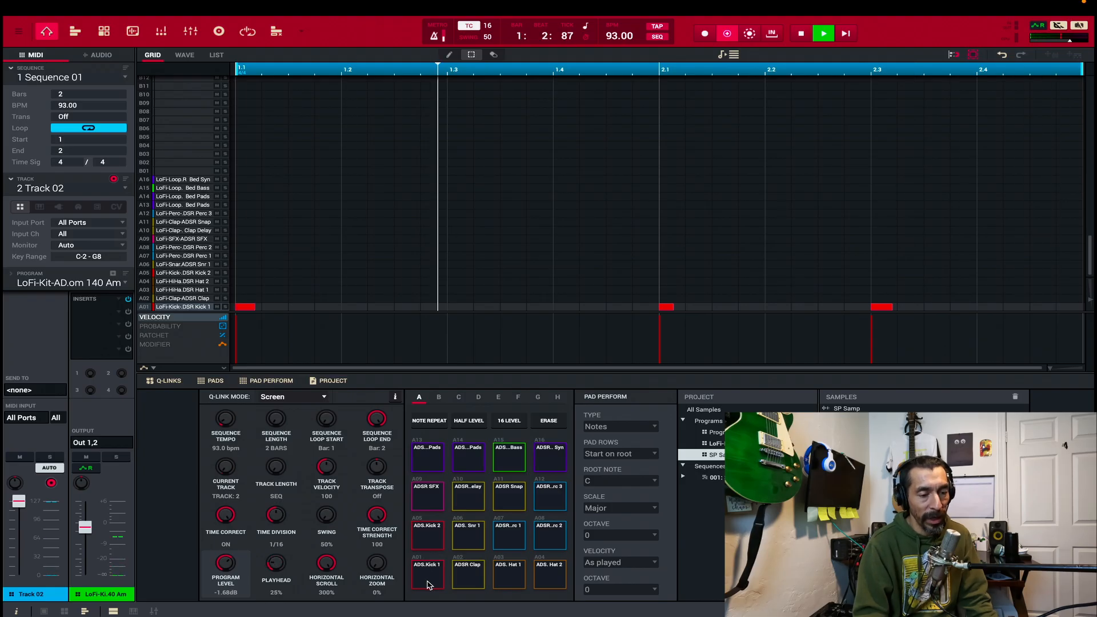
{"action": "left_click", "coordinate": [430, 583]}
{"action": "key", "text": "space"}
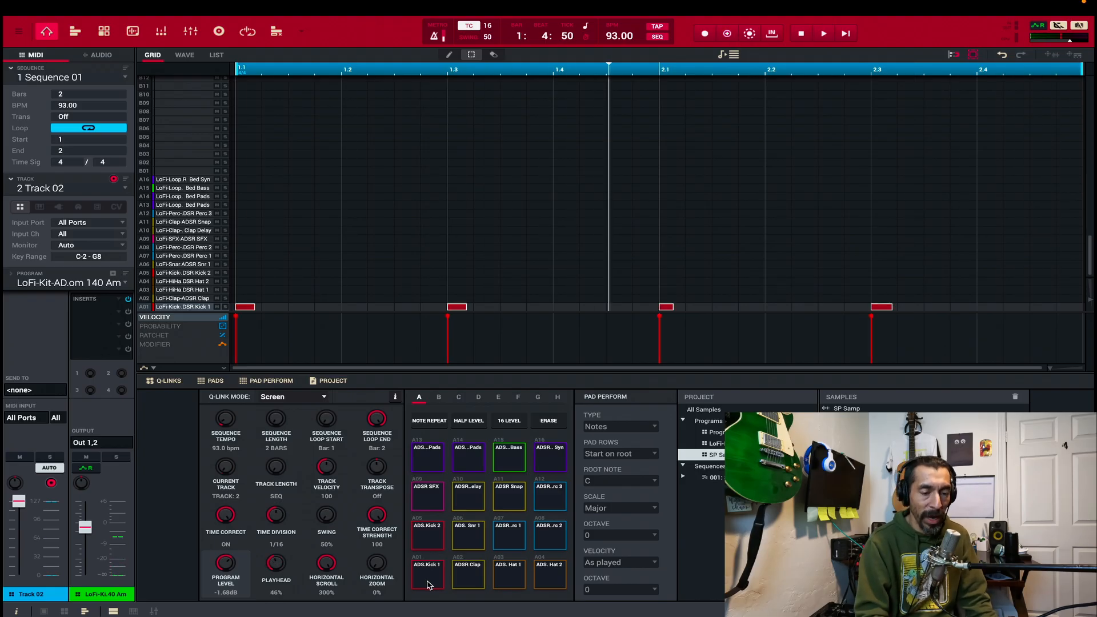
- Record SP Samp slices on Track 01 over the kick, with pad A01 at 1.1 and pad A02 at 2.1
{"action": "key", "text": "space"}
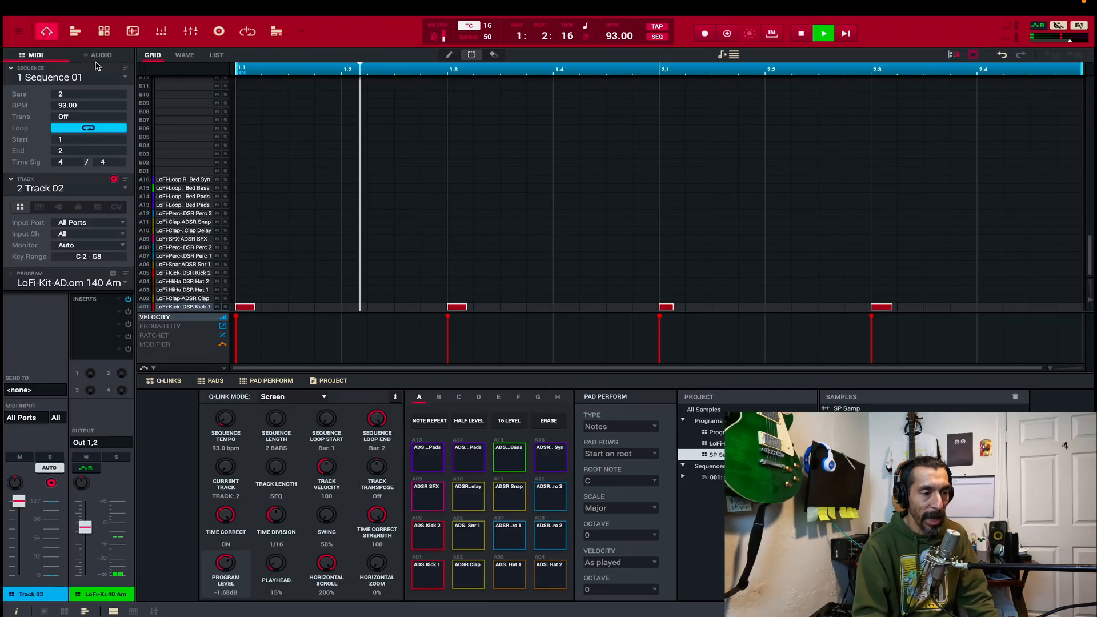
{"action": "left_click", "coordinate": [78, 34]}
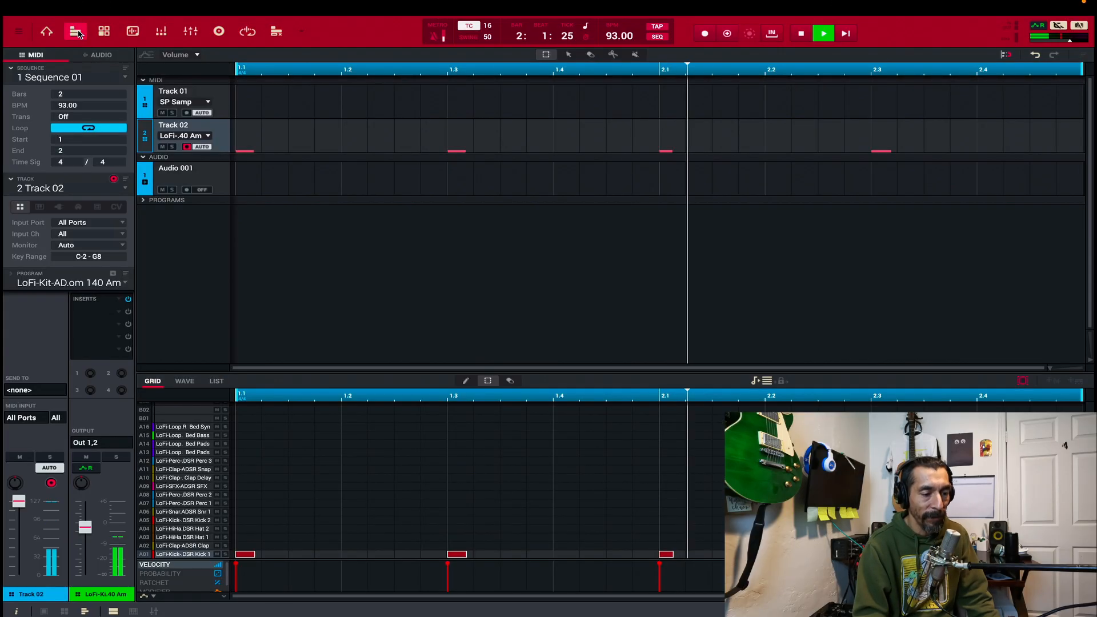
{"action": "left_click", "coordinate": [173, 94]}
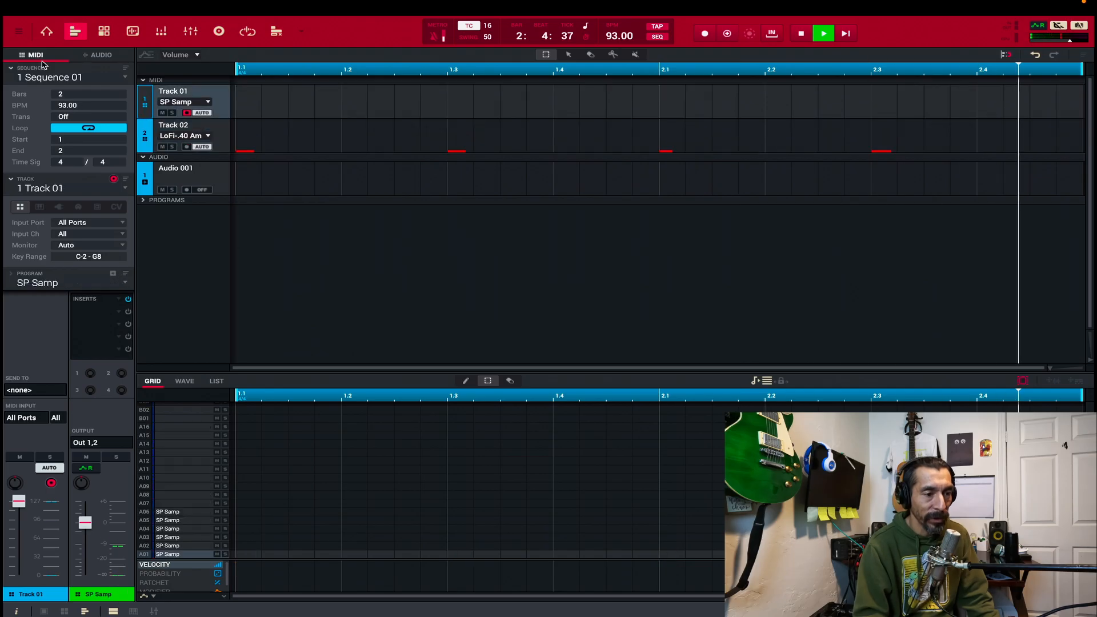
{"action": "left_click", "coordinate": [46, 31]}
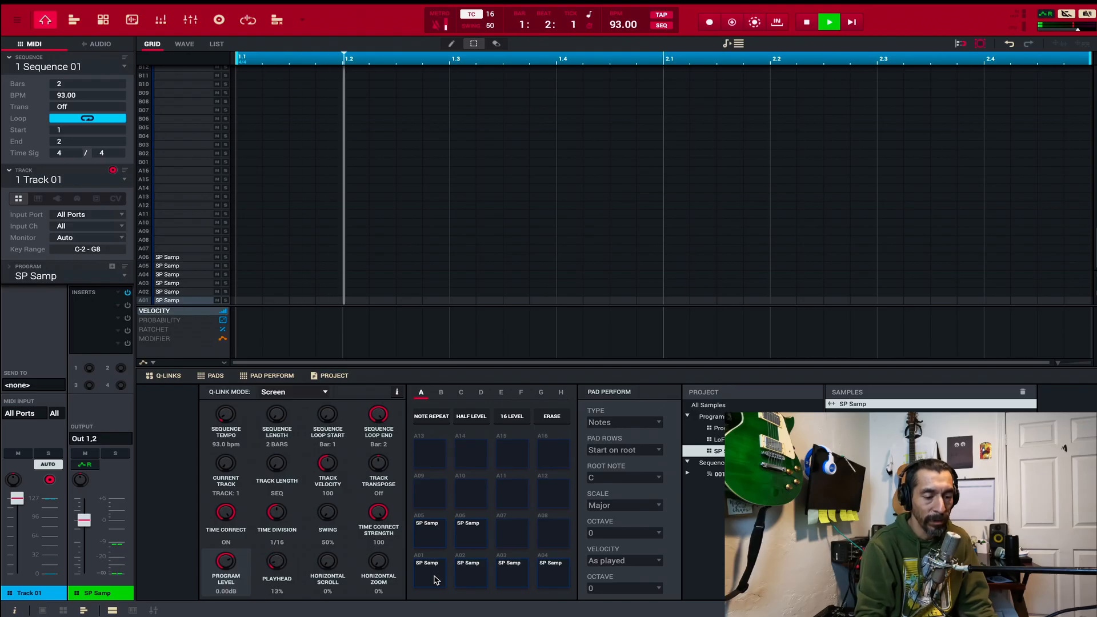
{"action": "key", "text": "space"}
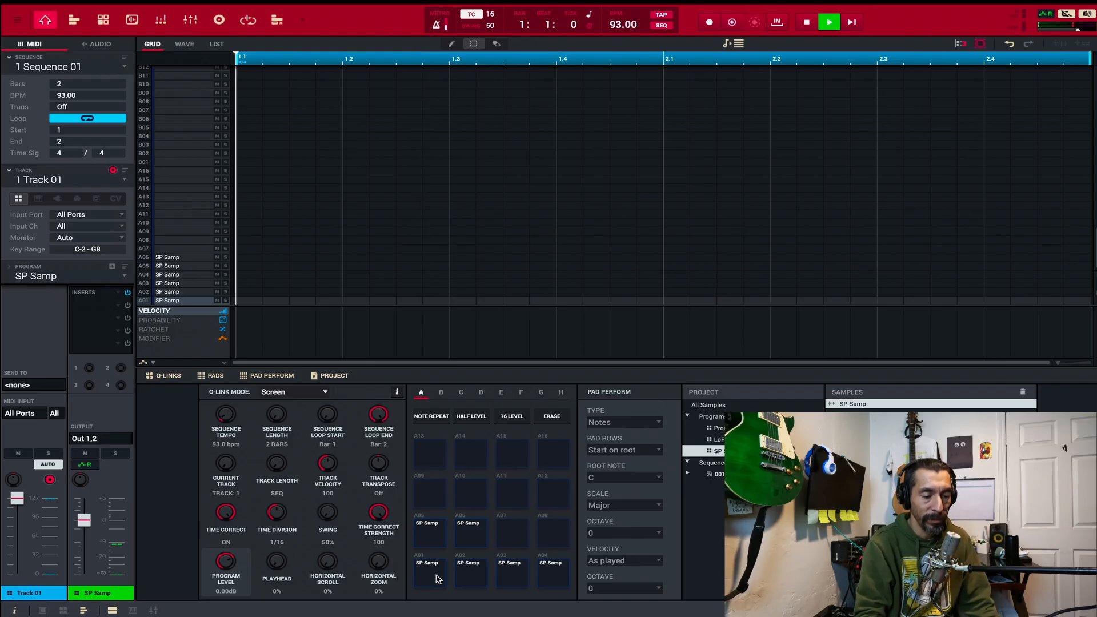
{"action": "left_click", "coordinate": [436, 579]}
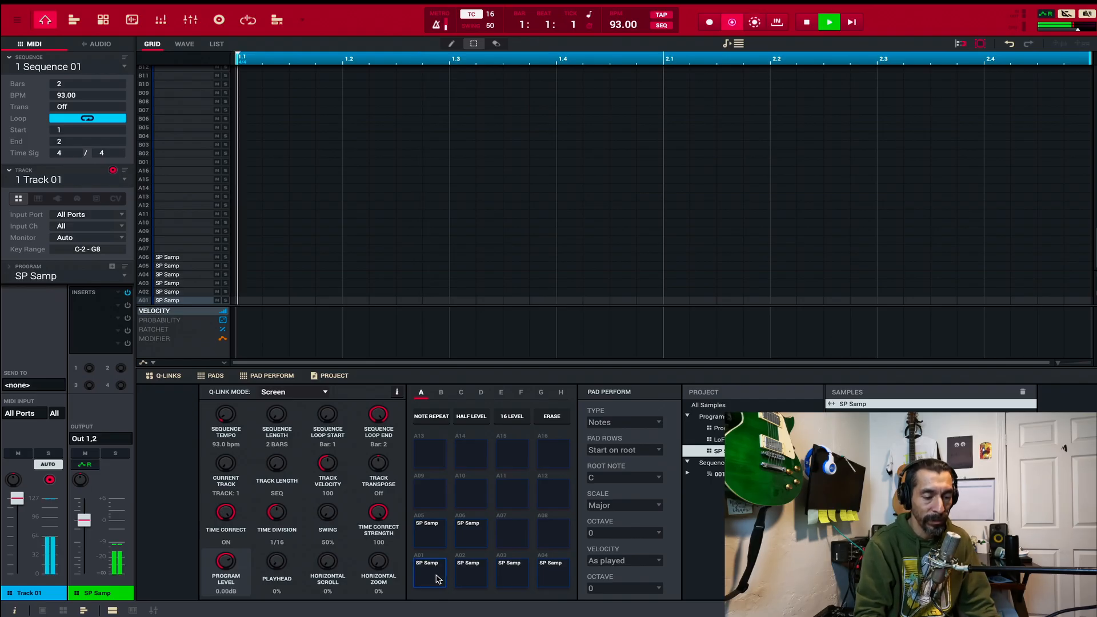
{"action": "left_click", "coordinate": [469, 582]}
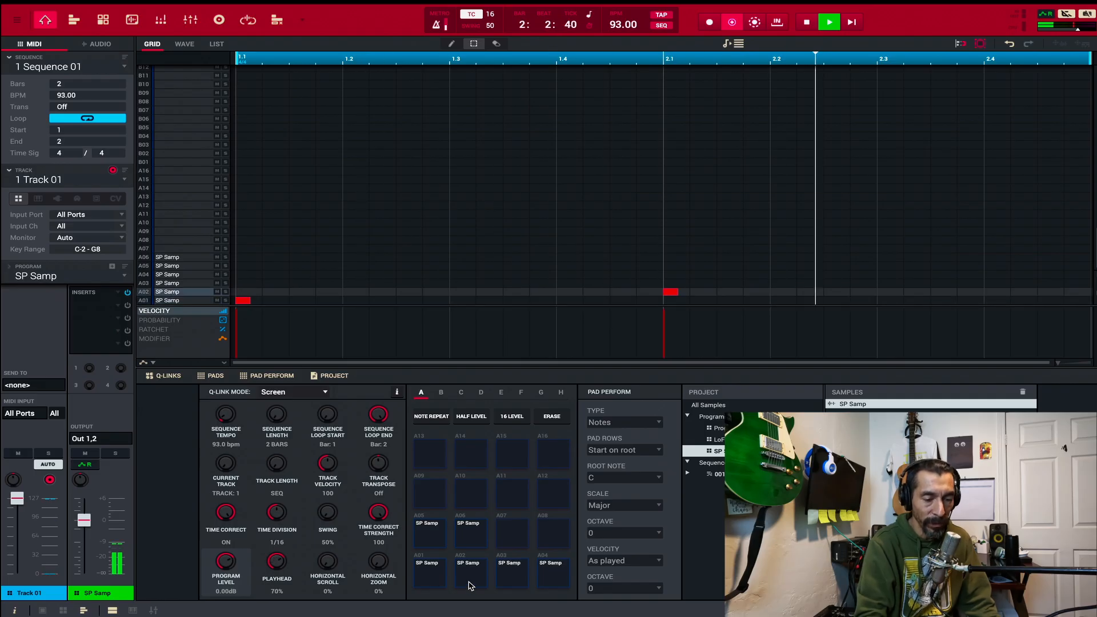
{"action": "key", "text": "space"}
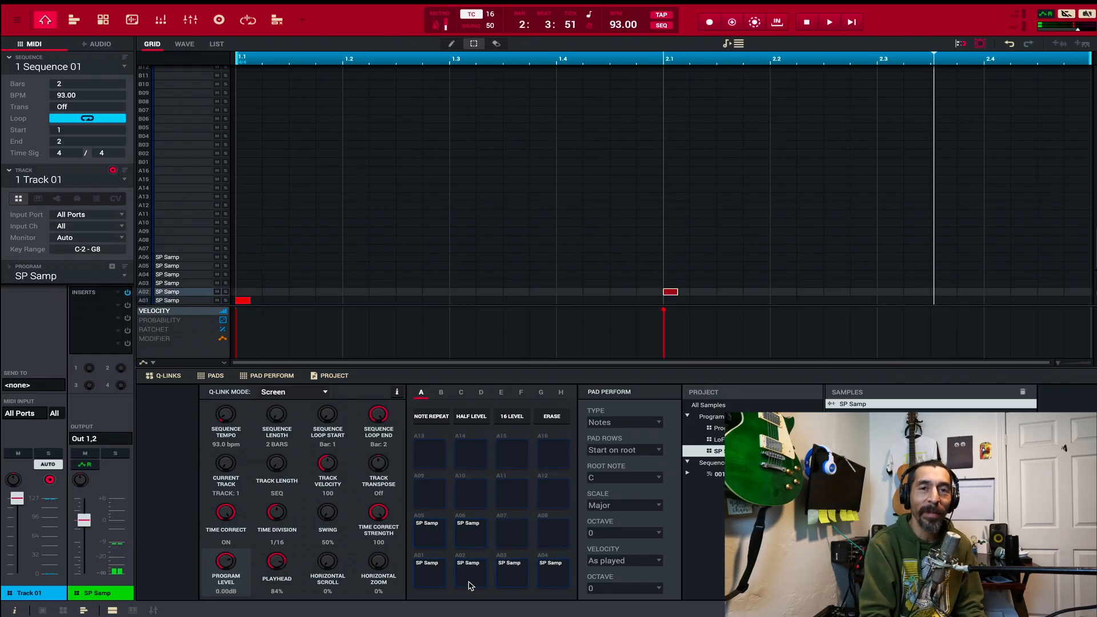